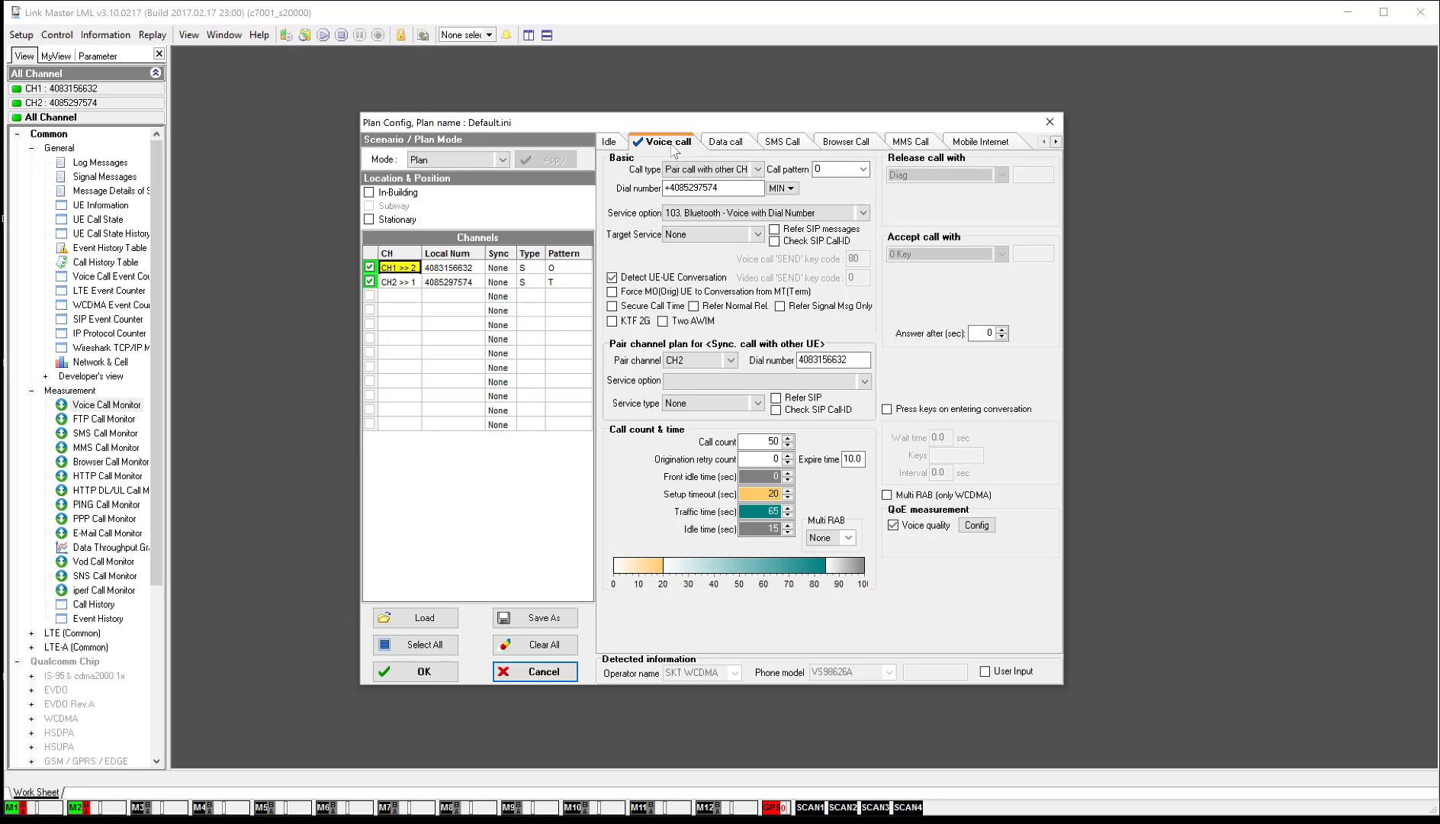
- Set CH1's voice call type to Call by Call (Normal) and highlight the dial number field's contents
left_click(758, 169)
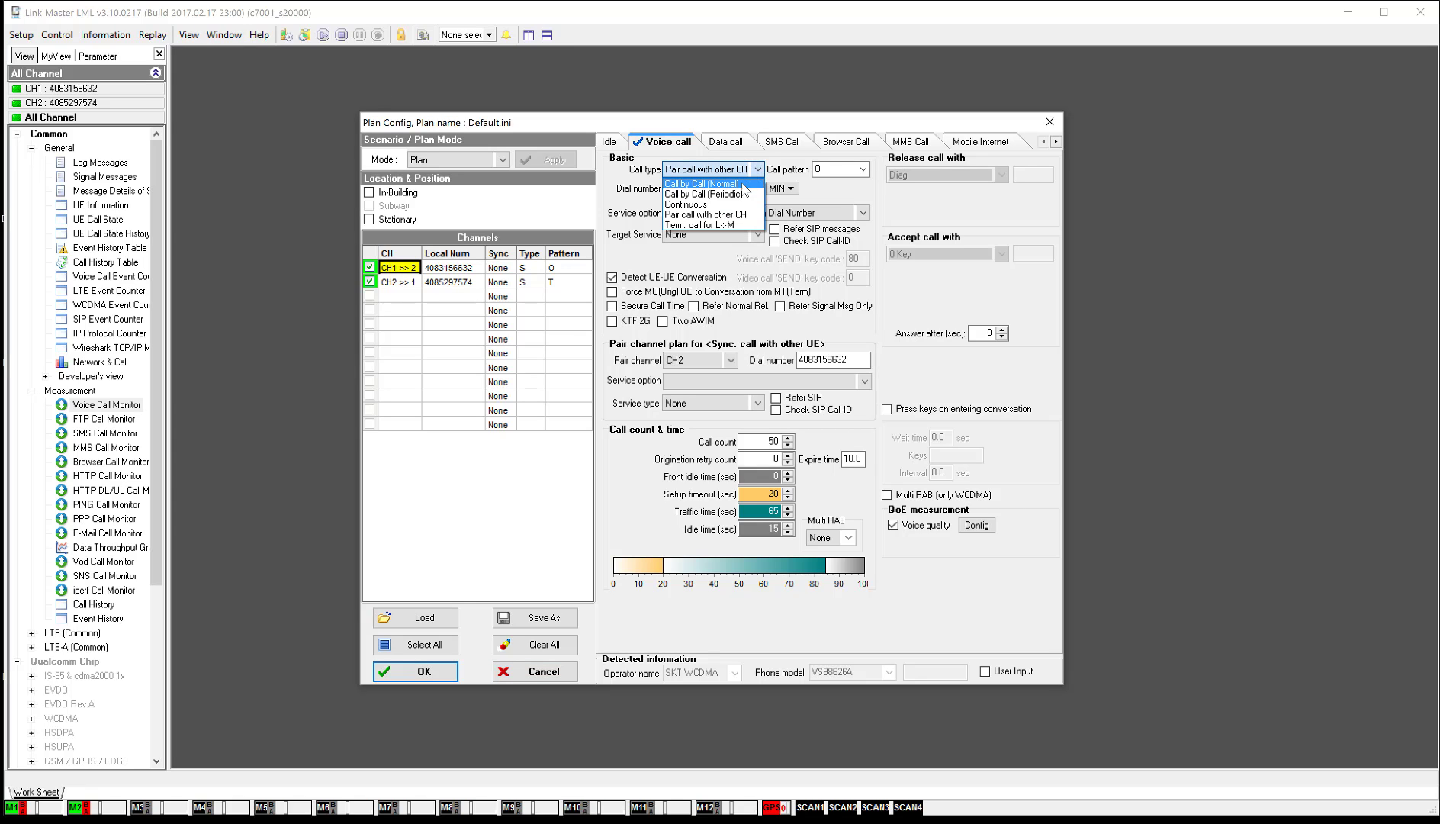
left_click(743, 185)
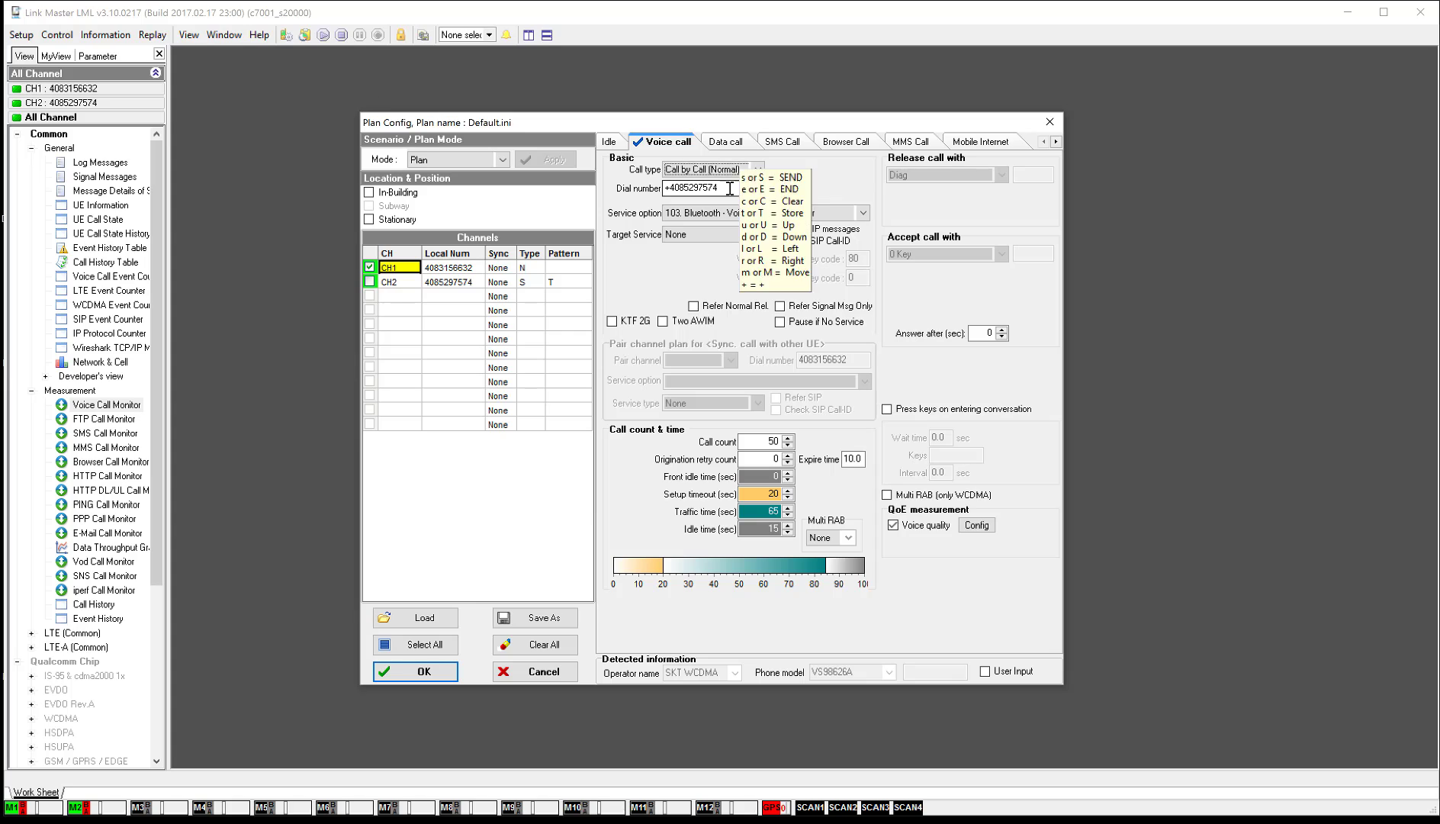
left_click_drag(721, 188, 673, 188)
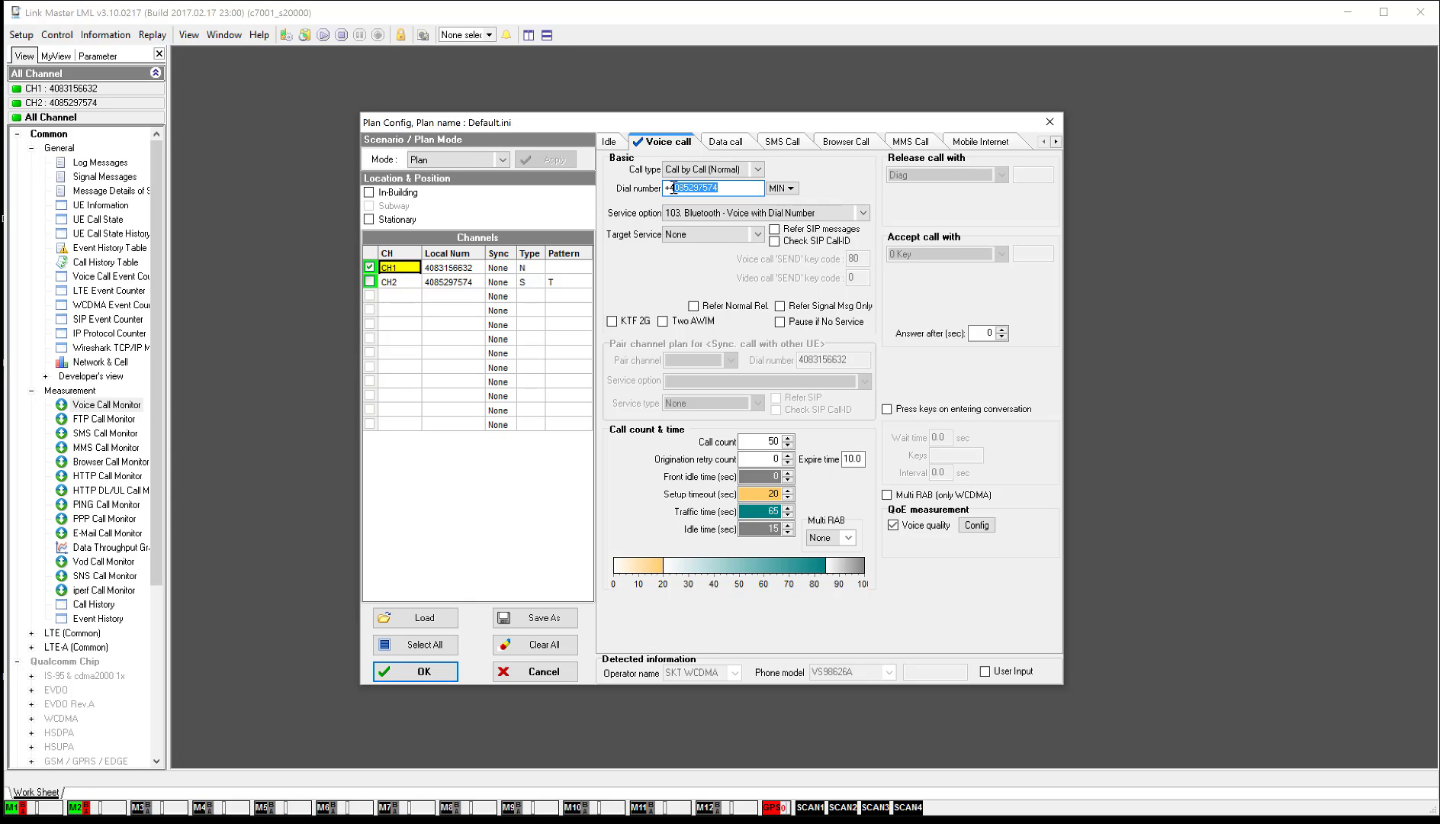
left_click(747, 189)
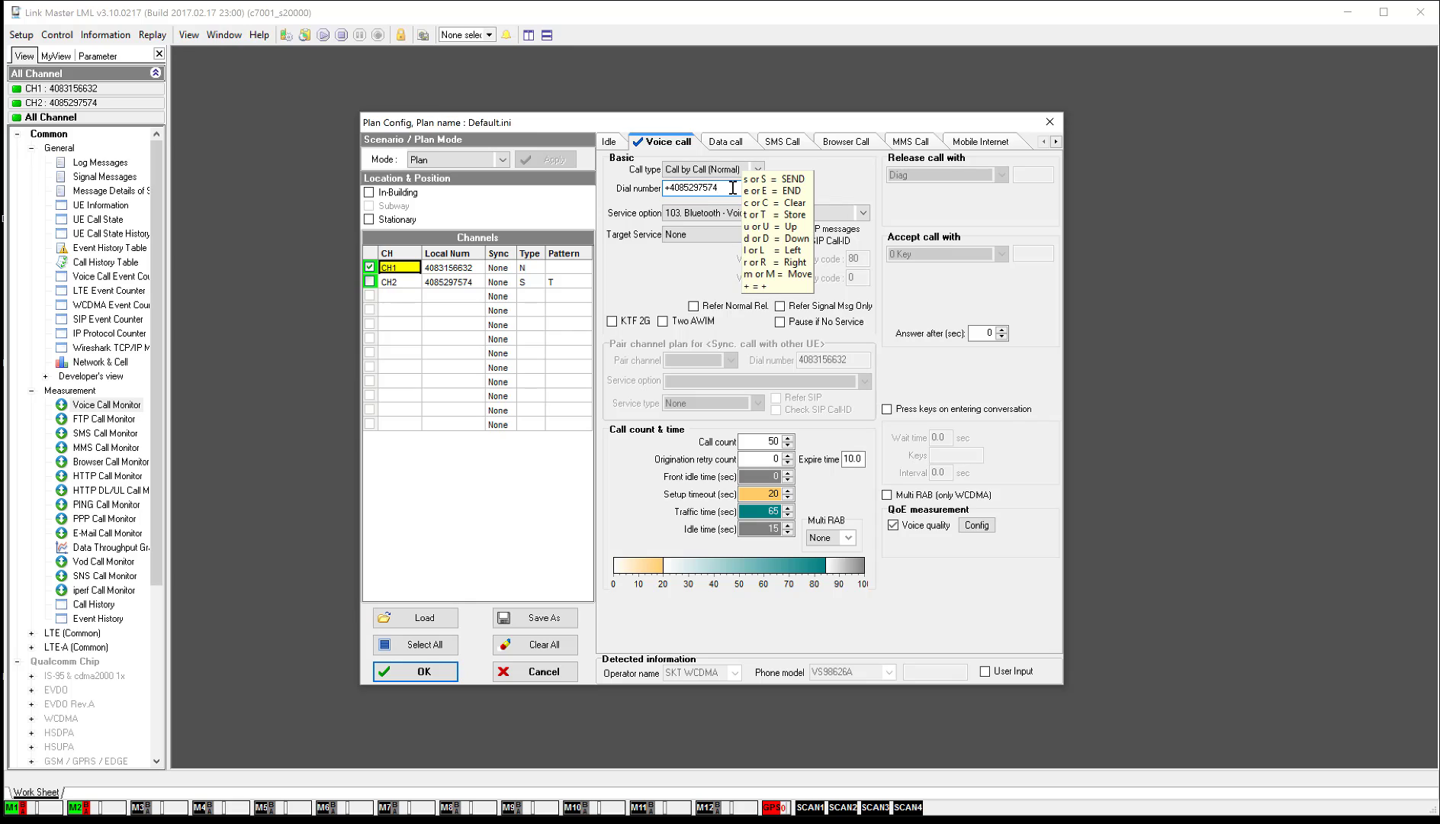
- Try the Call by Call (Periodic) call type for CH1, followed by the Continuous call type
left_click(757, 169)
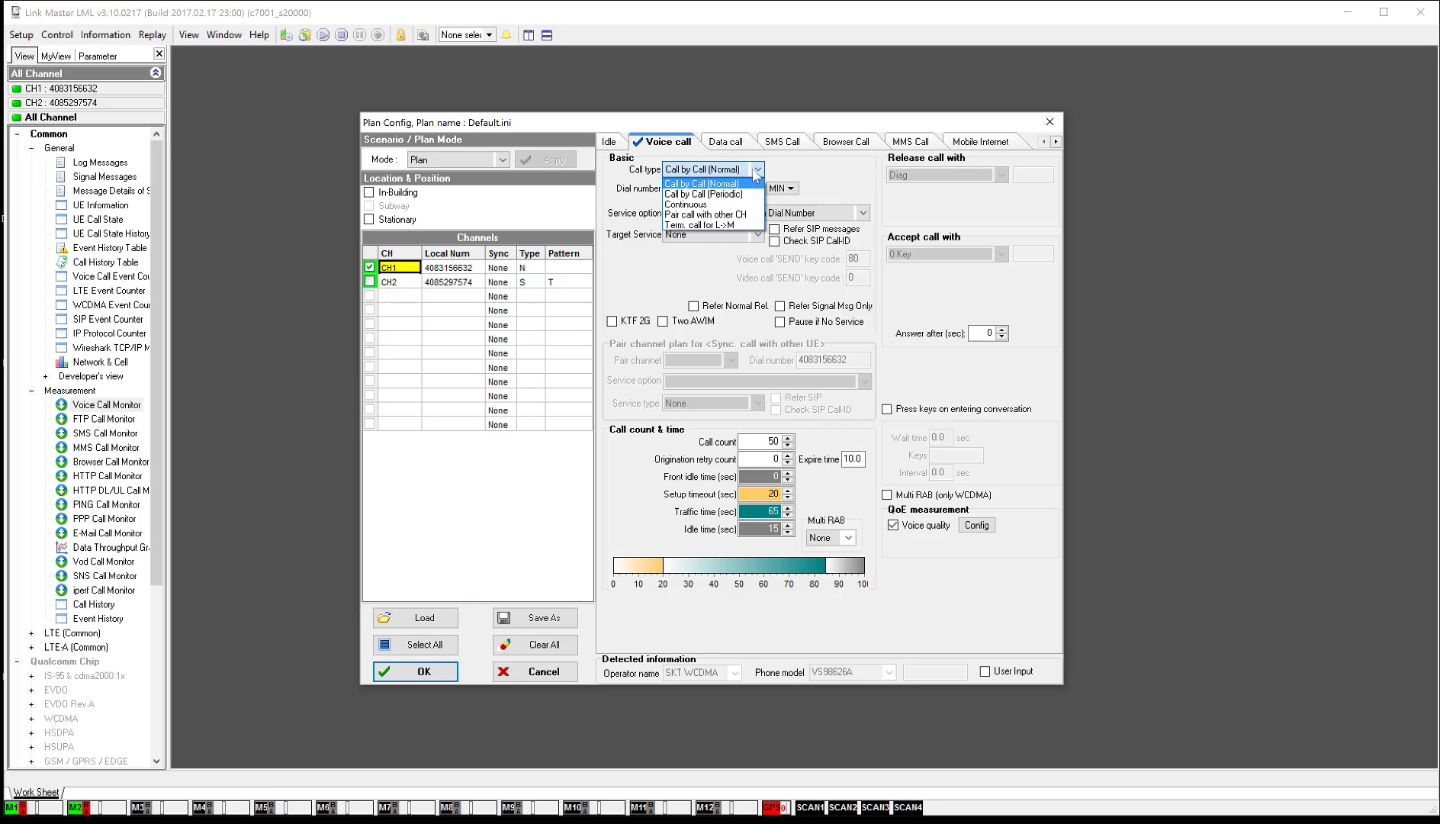
key("Return")
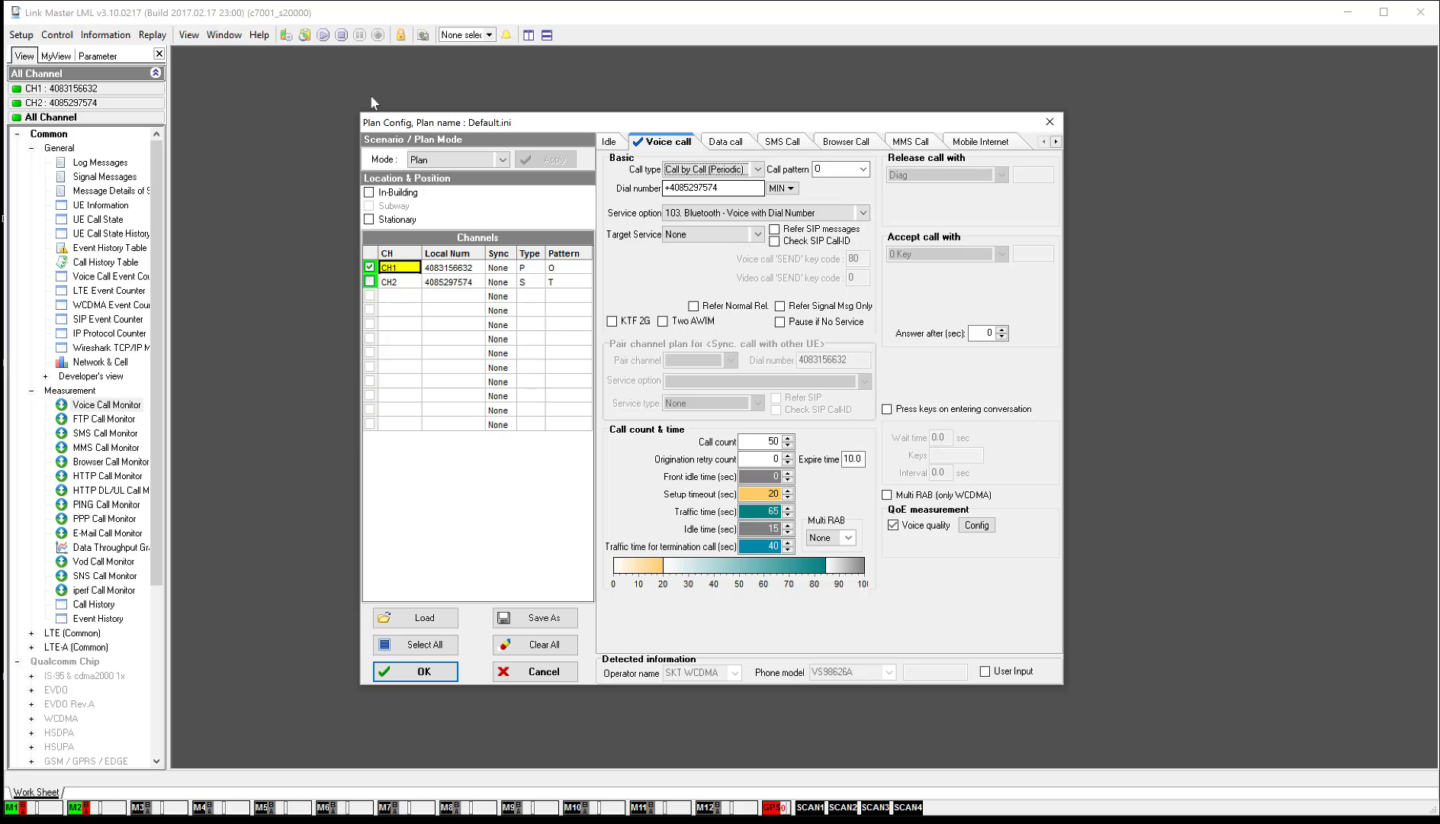
left_click(758, 169)
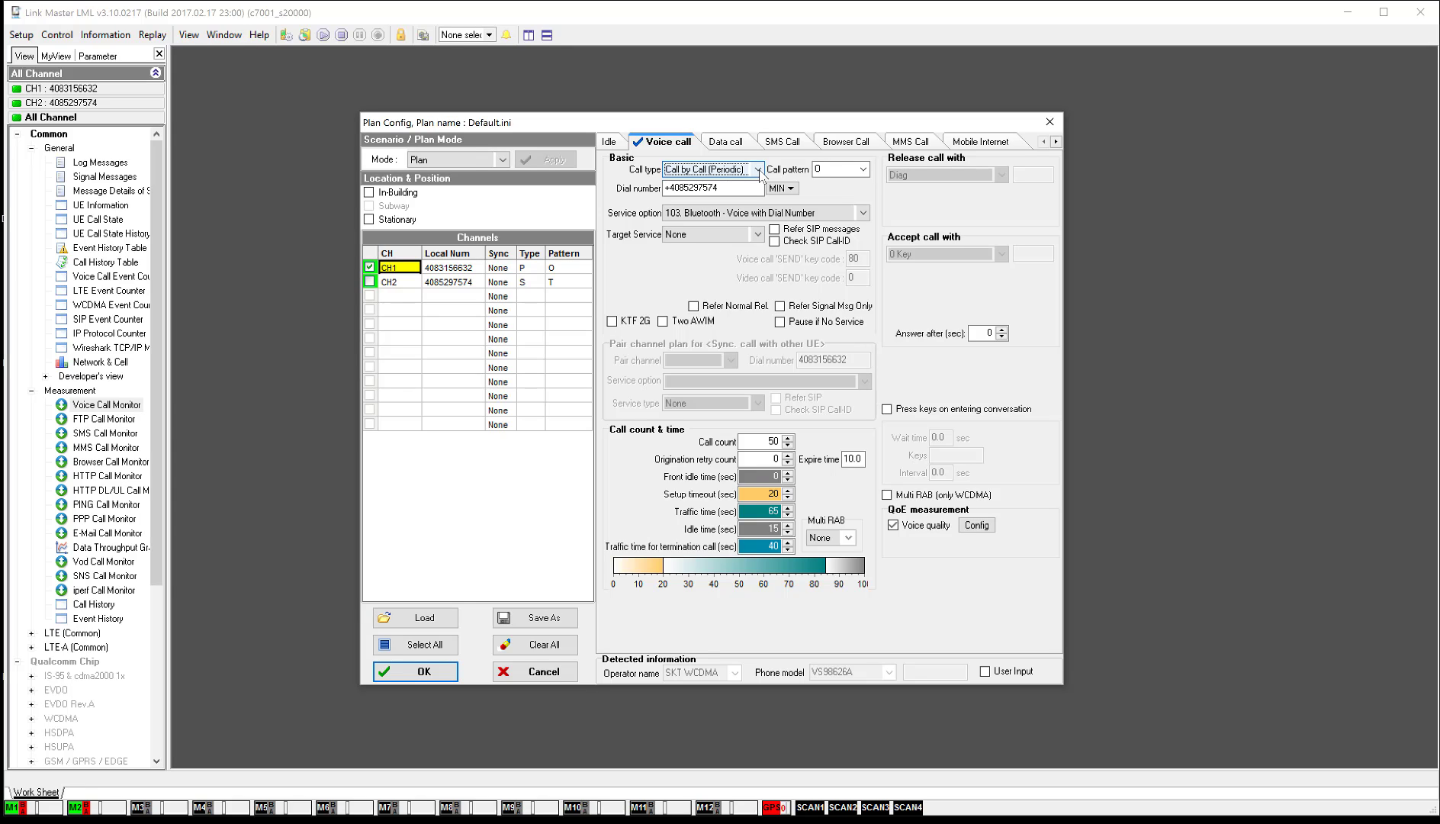
left_click(758, 170)
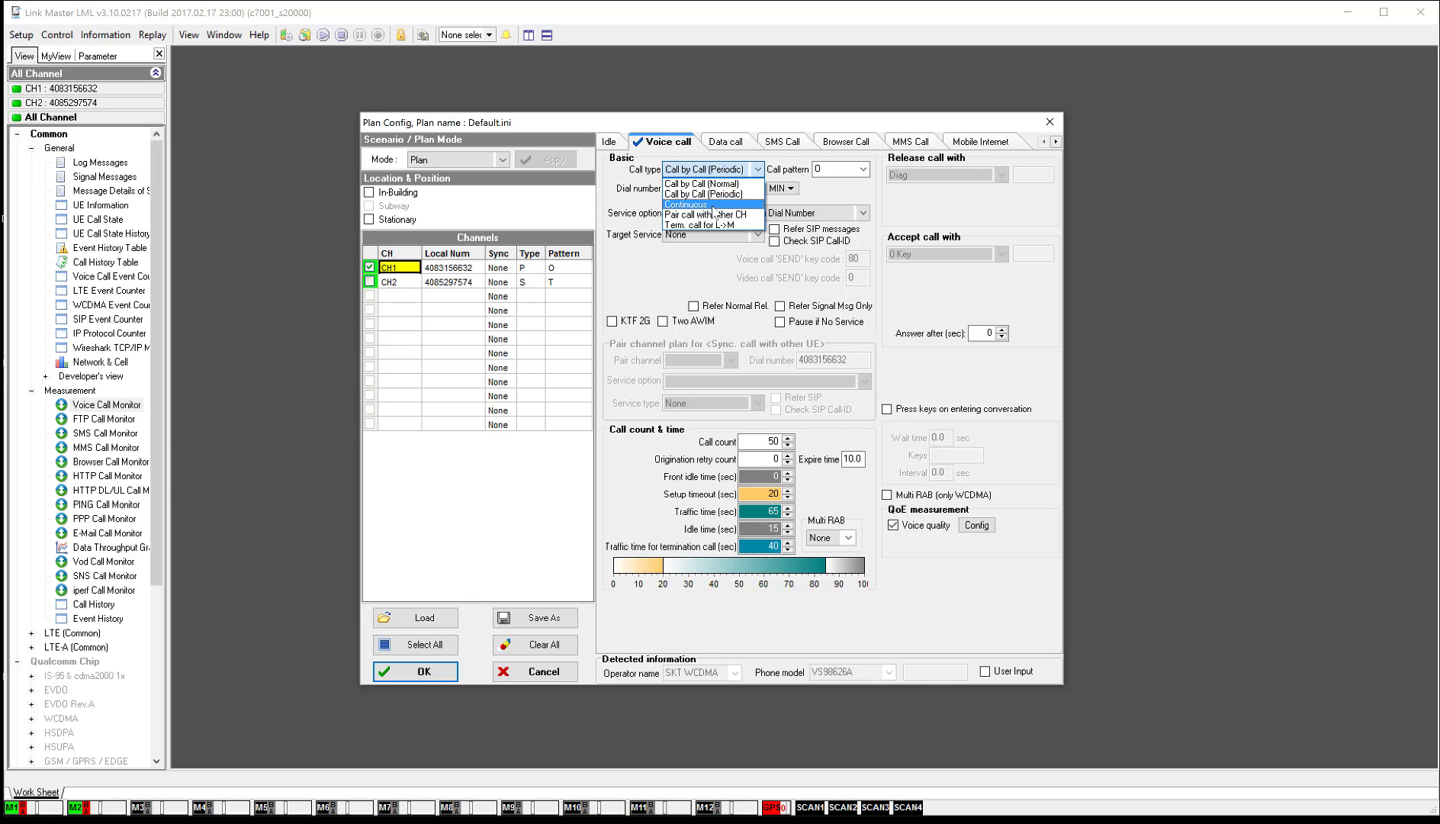
left_click(714, 205)
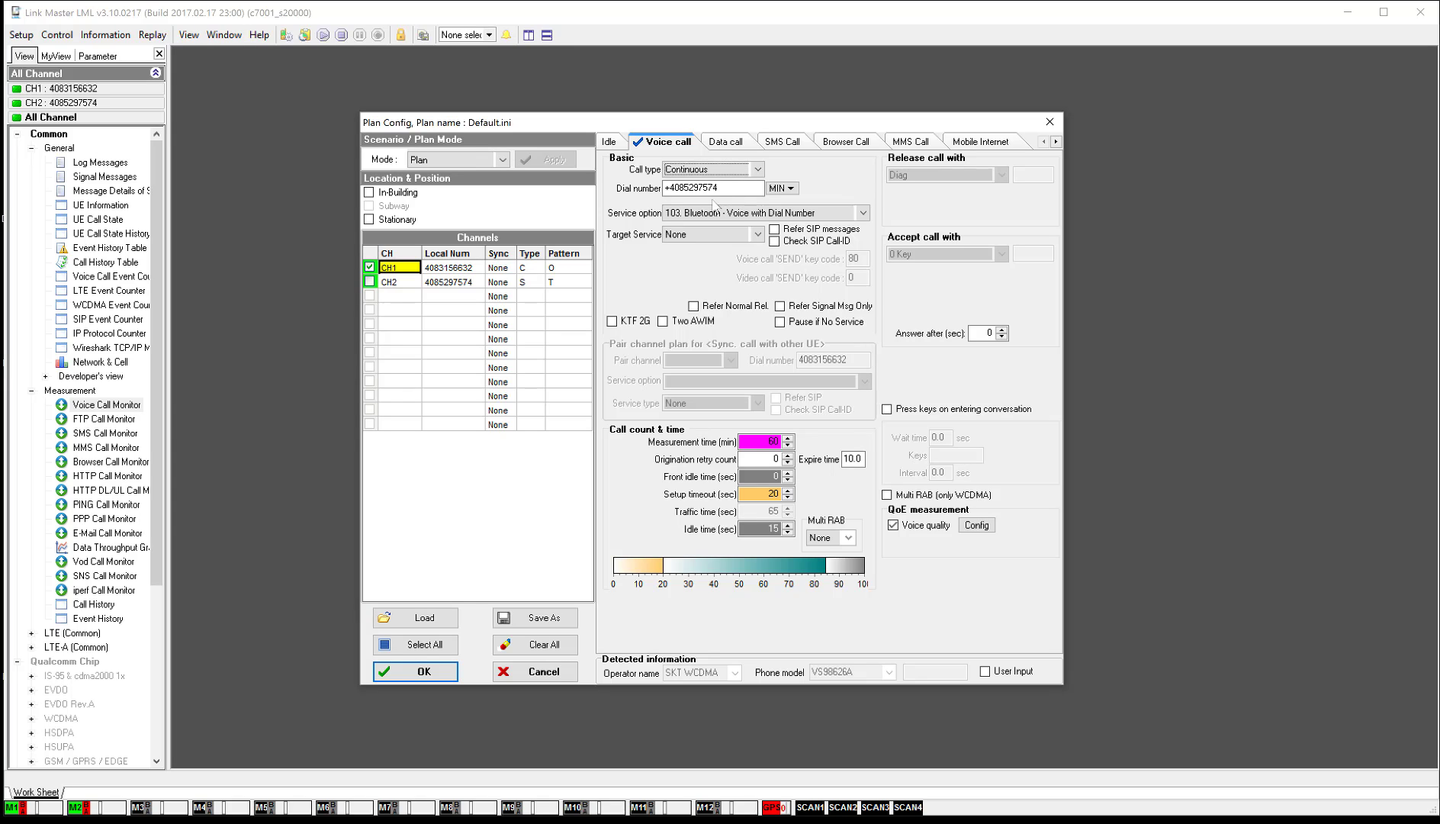
- Set CH1's call type to Pair call with other CH and its call pattern to OOTTOTO
left_click(757, 171)
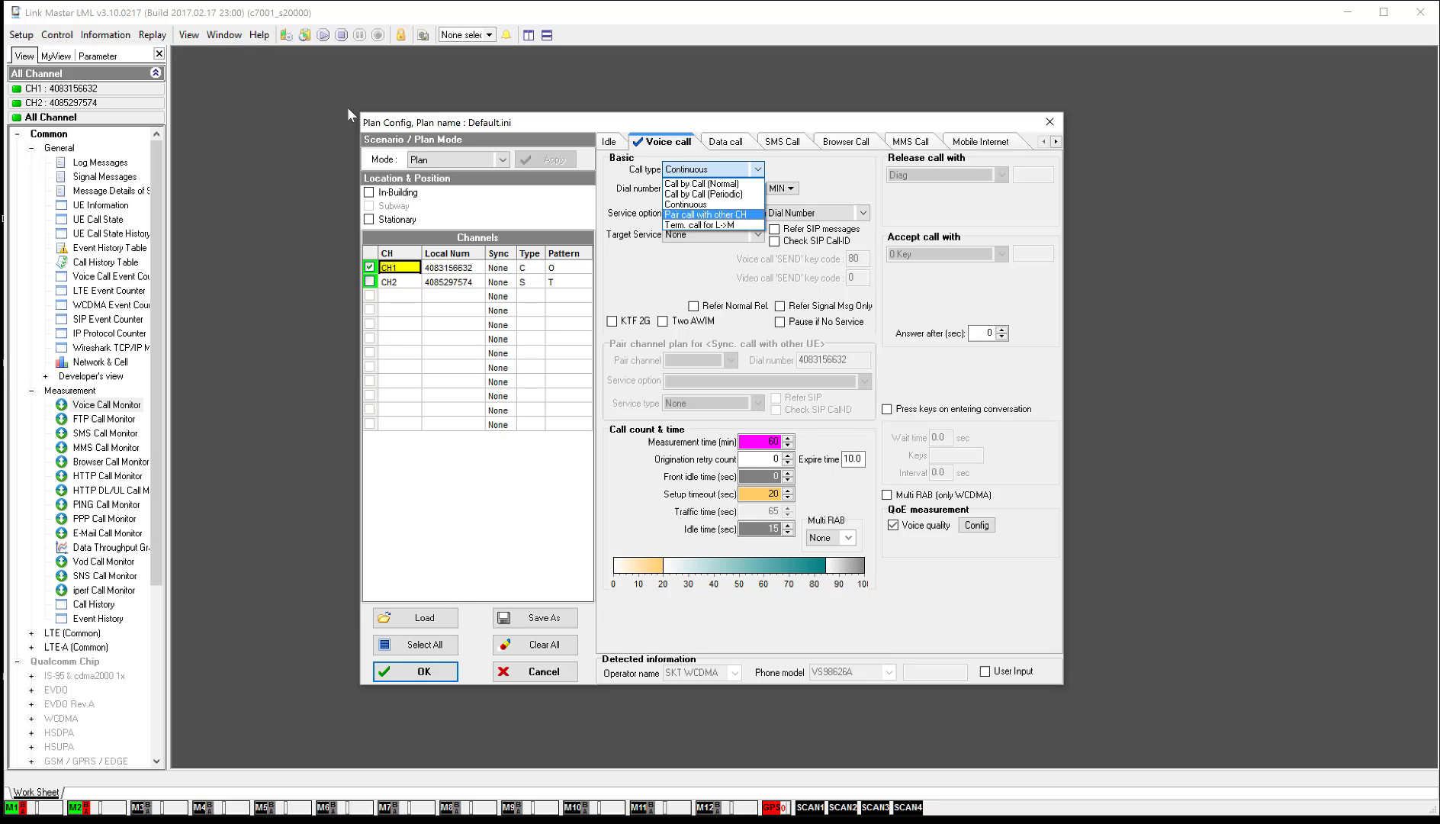
left_click(710, 215)
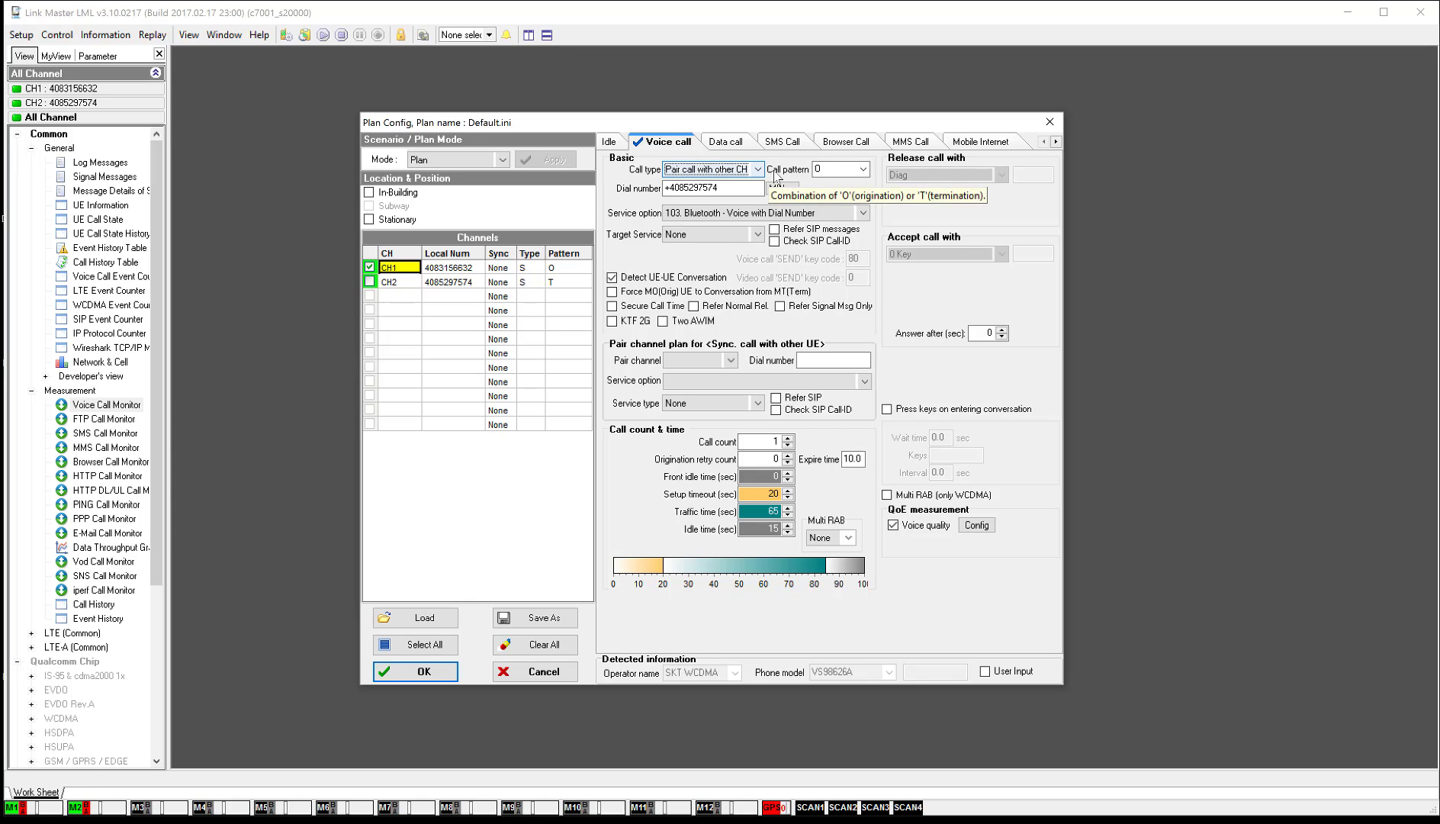
left_click(834, 165)
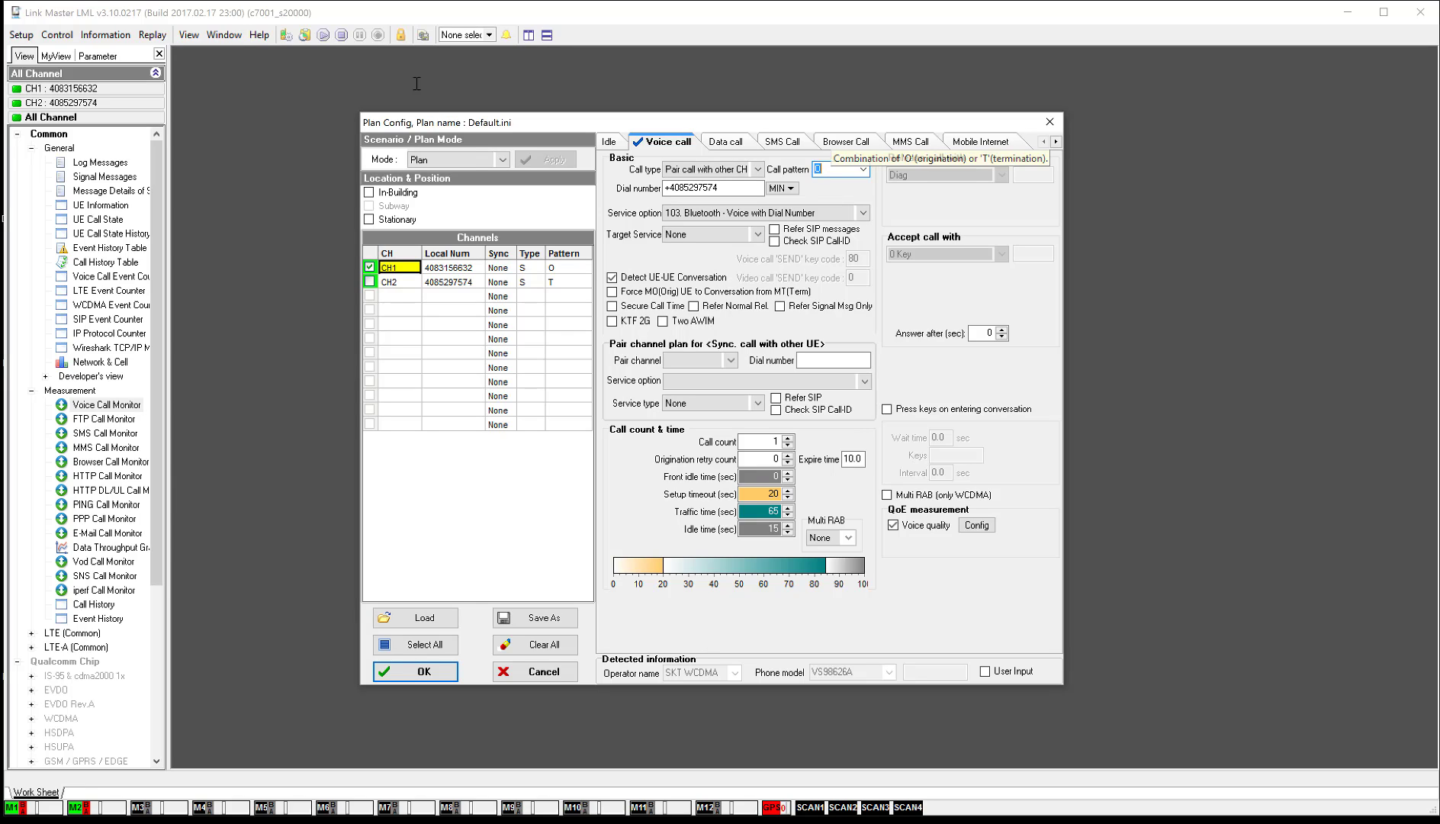
type("OOT")
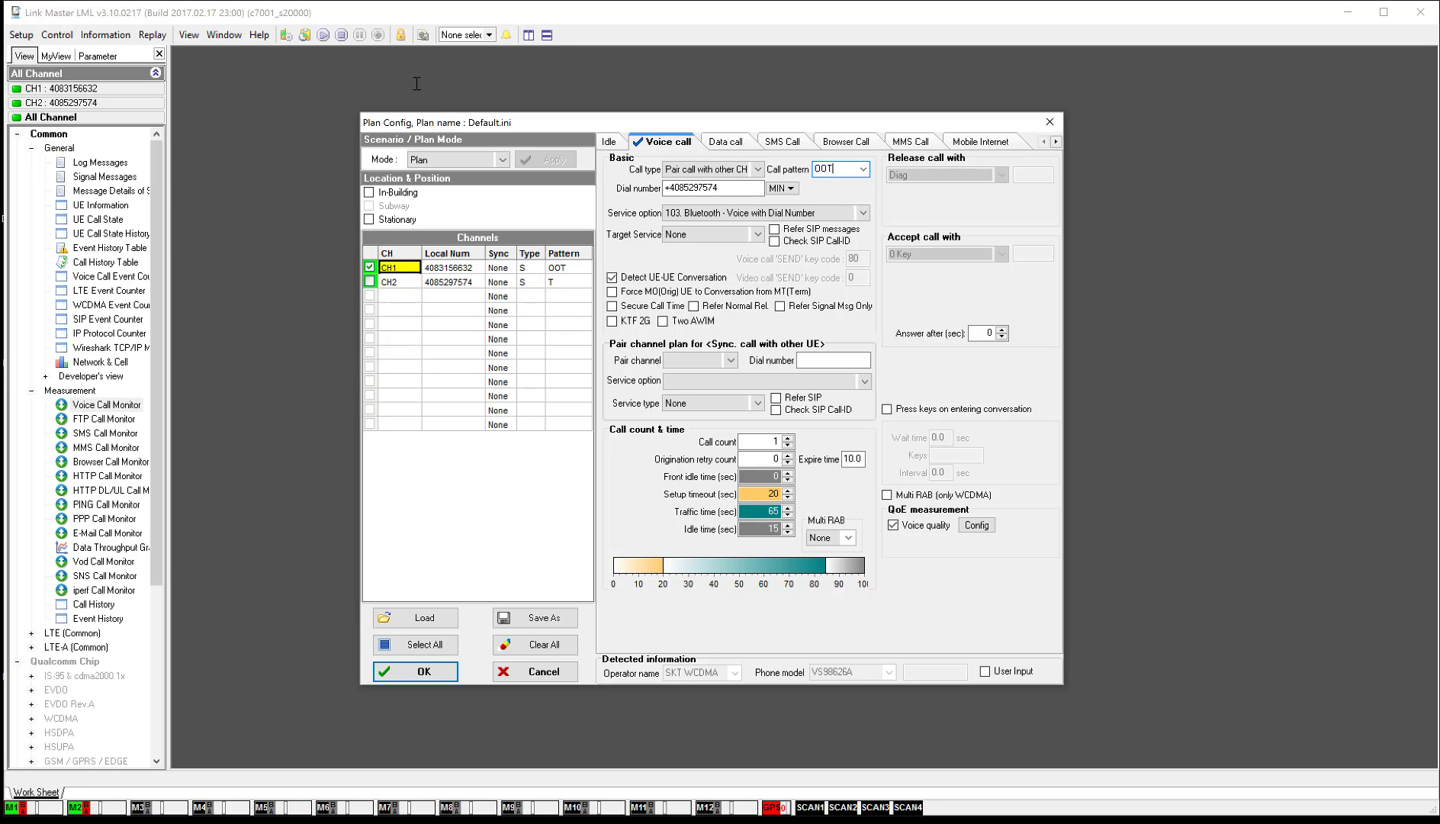
type("TOTO")
- Select CH1 in the channel list again after viewing CH2, and fill its dial number with CH2's MIN
left_click(461, 269)
left_click(461, 282)
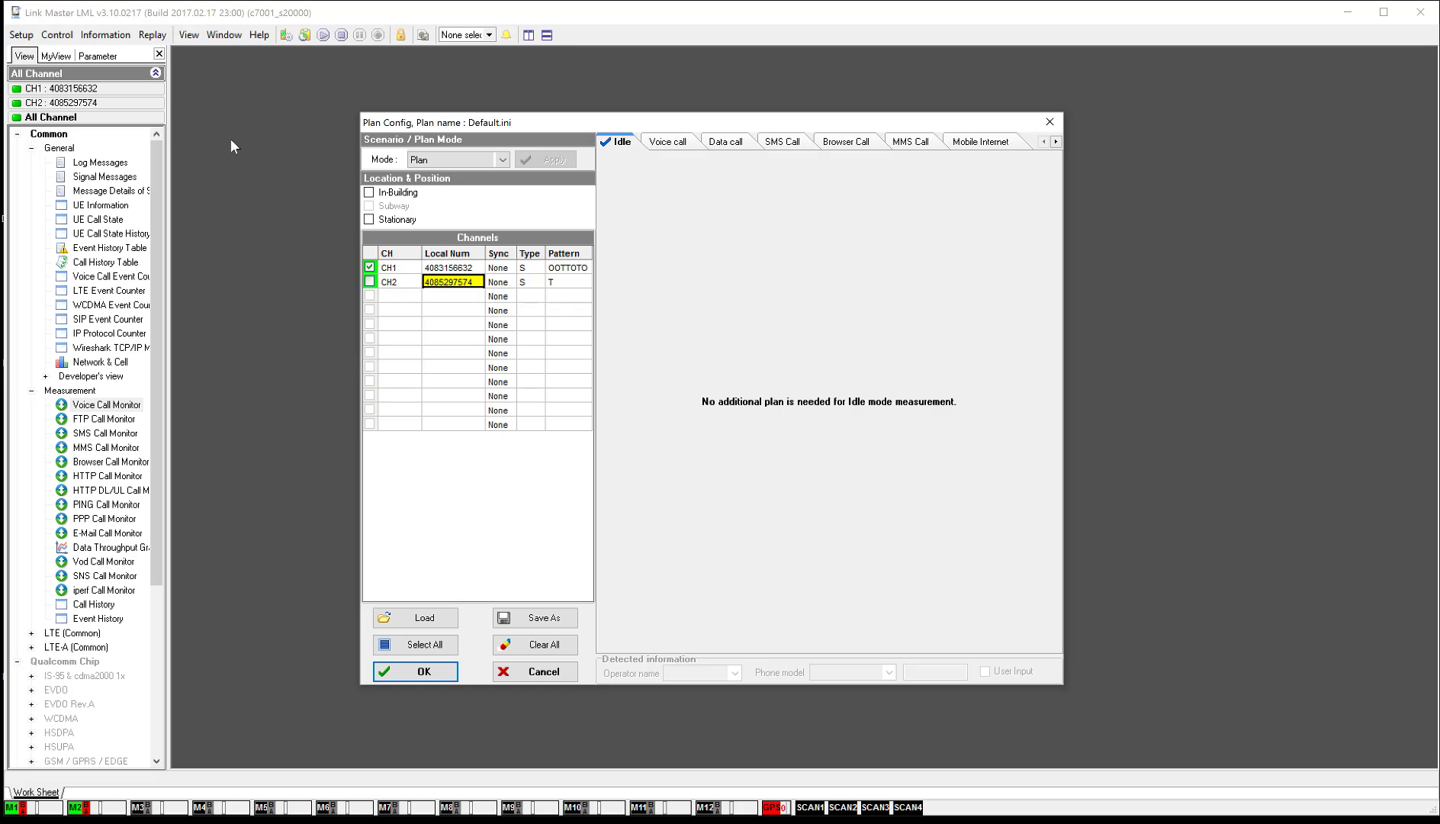
left_click(439, 271)
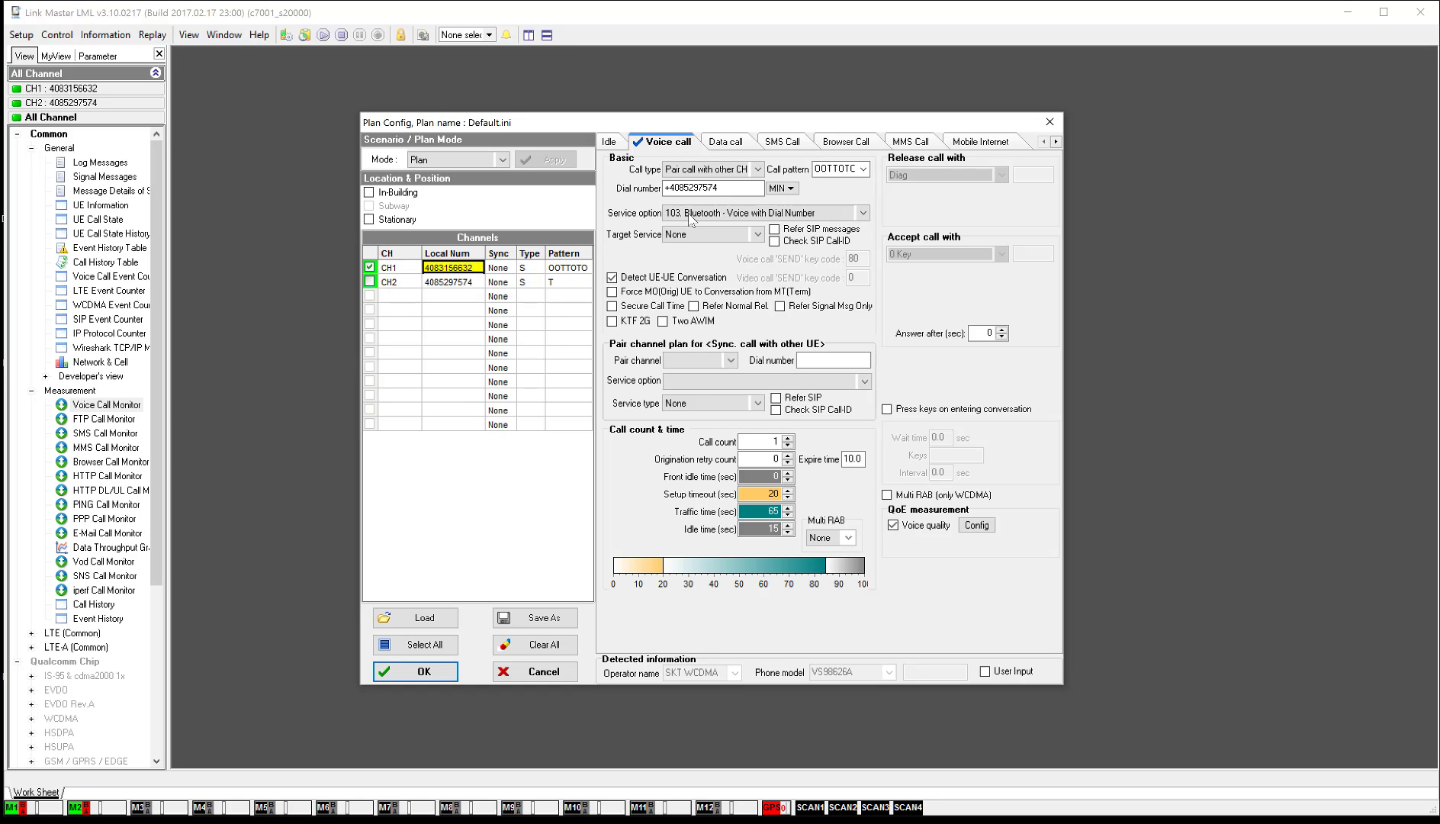
left_click(791, 188)
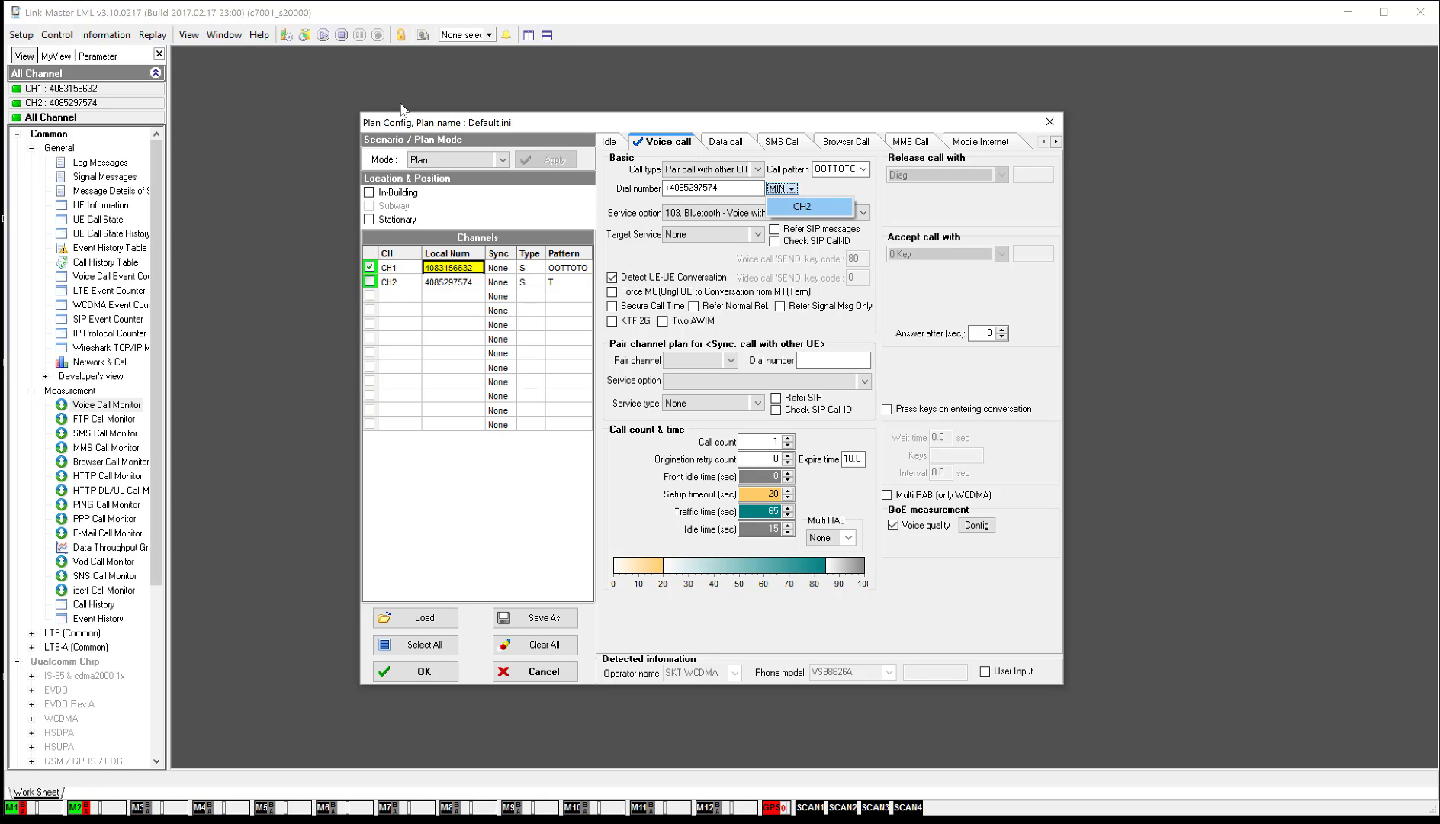
left_click(803, 206)
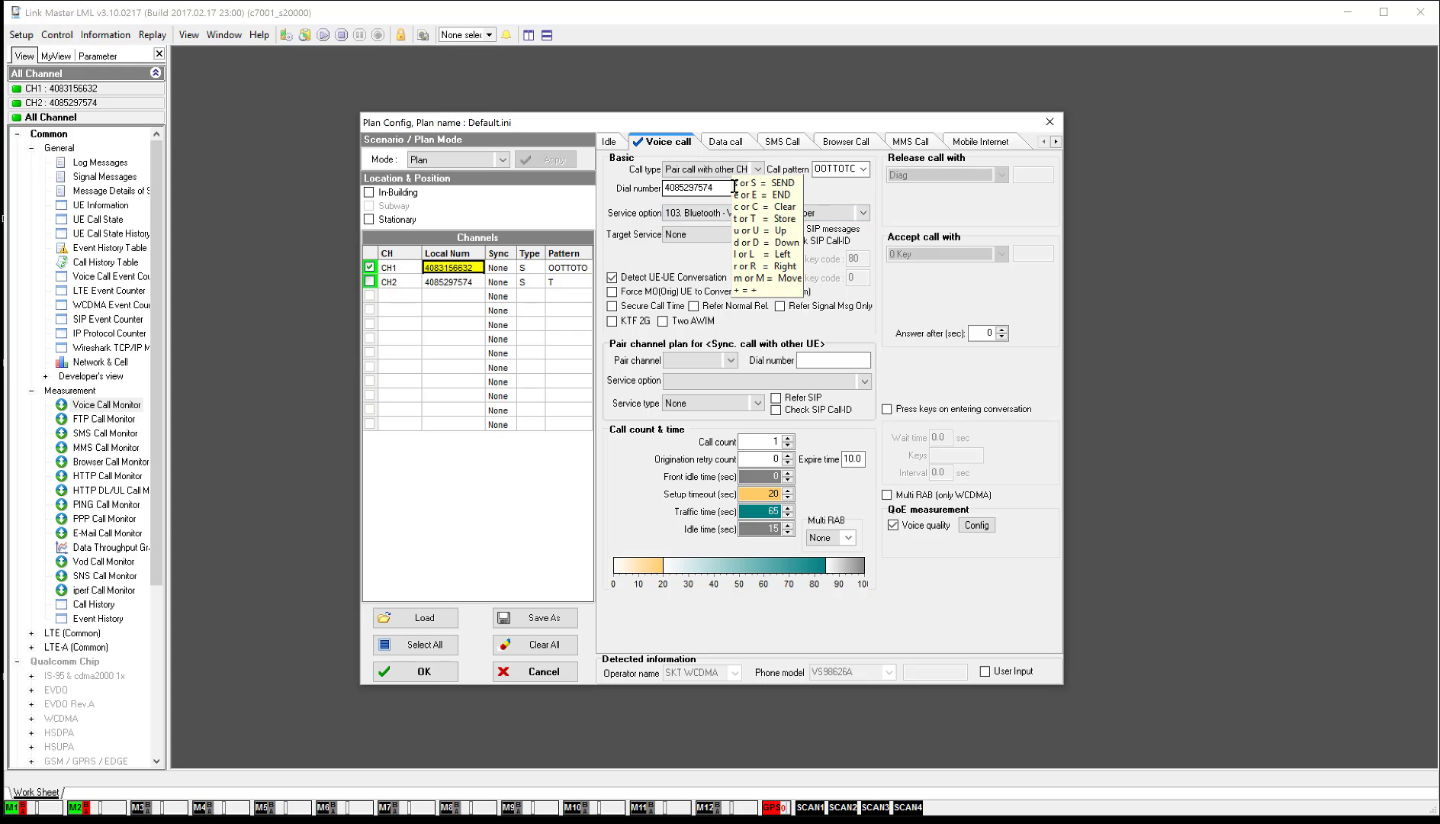
- Browse the voice service options and set the service option to 105. ADB(RMA) - Voice with Dial Number
left_click(860, 213)
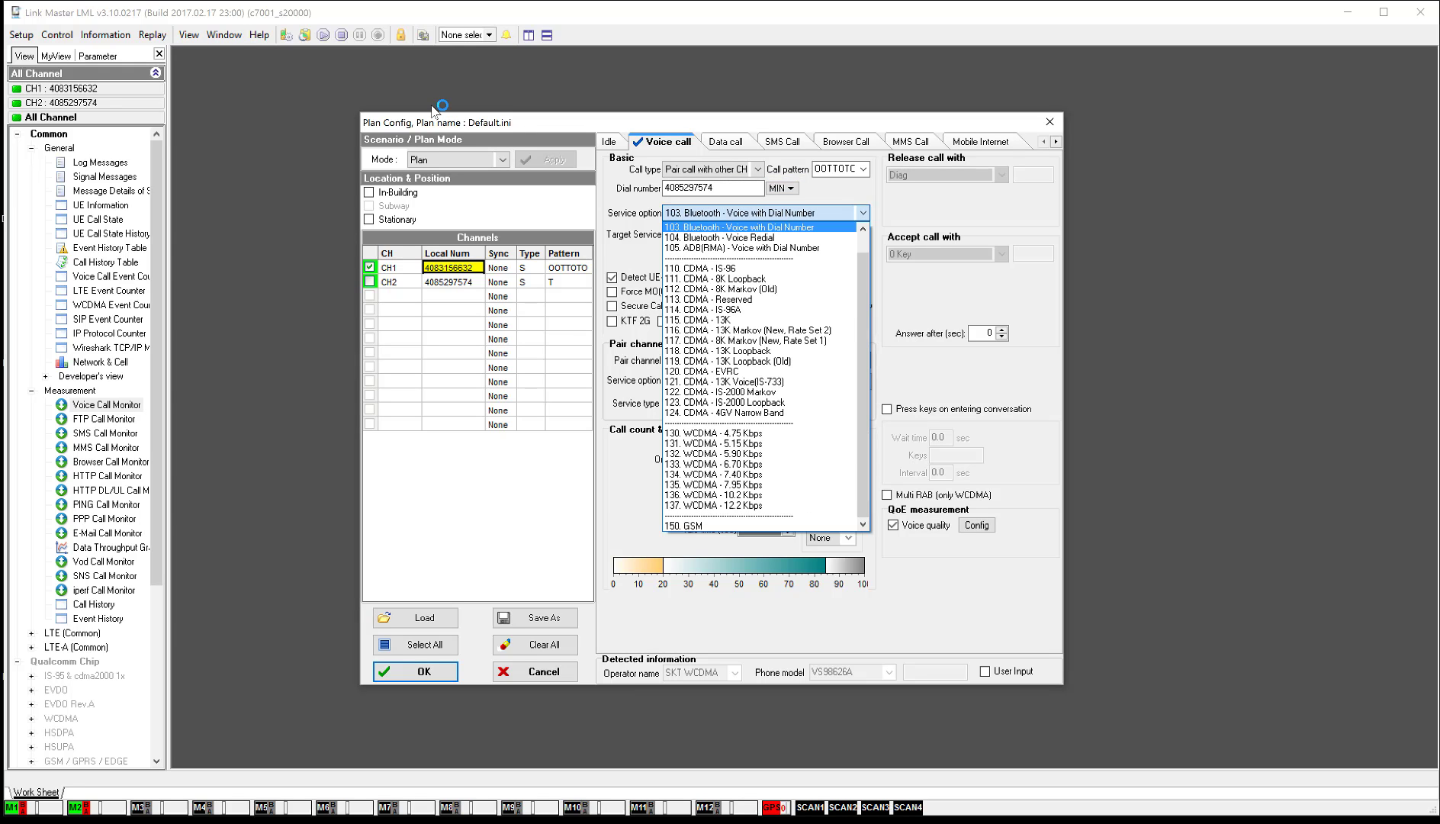
left_click(863, 227)
left_click(863, 228)
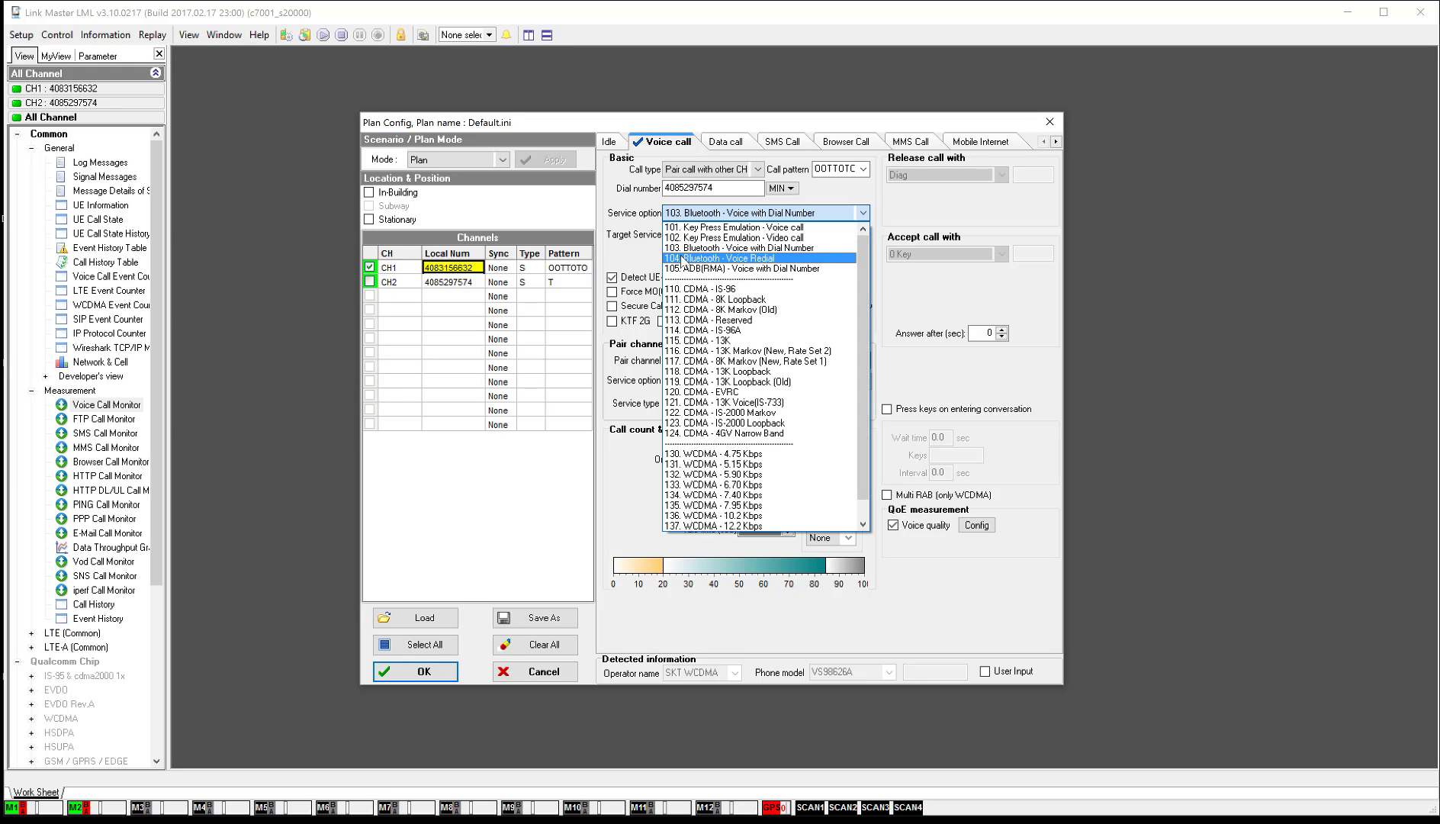
left_click(725, 249)
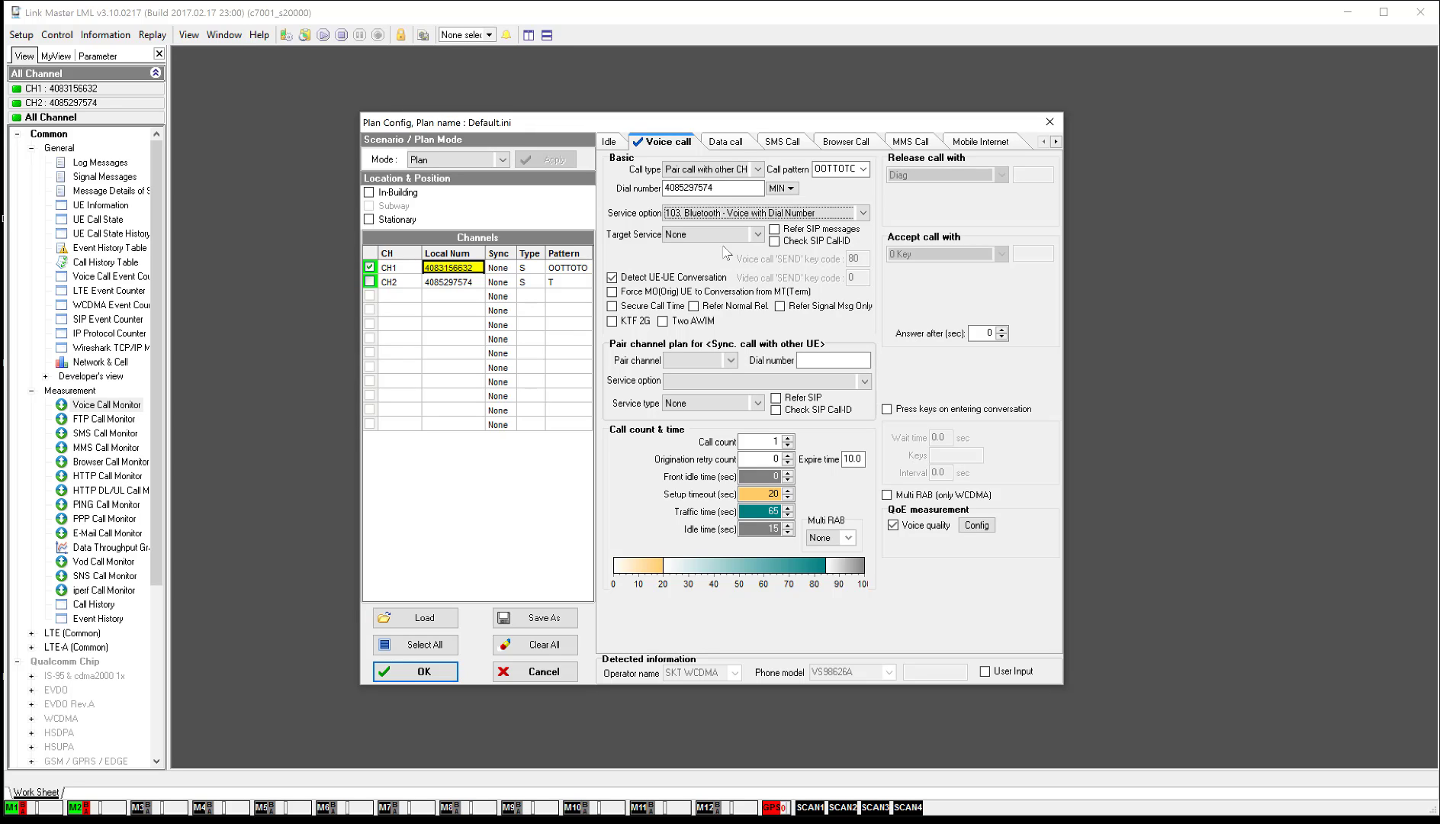
left_click(863, 213)
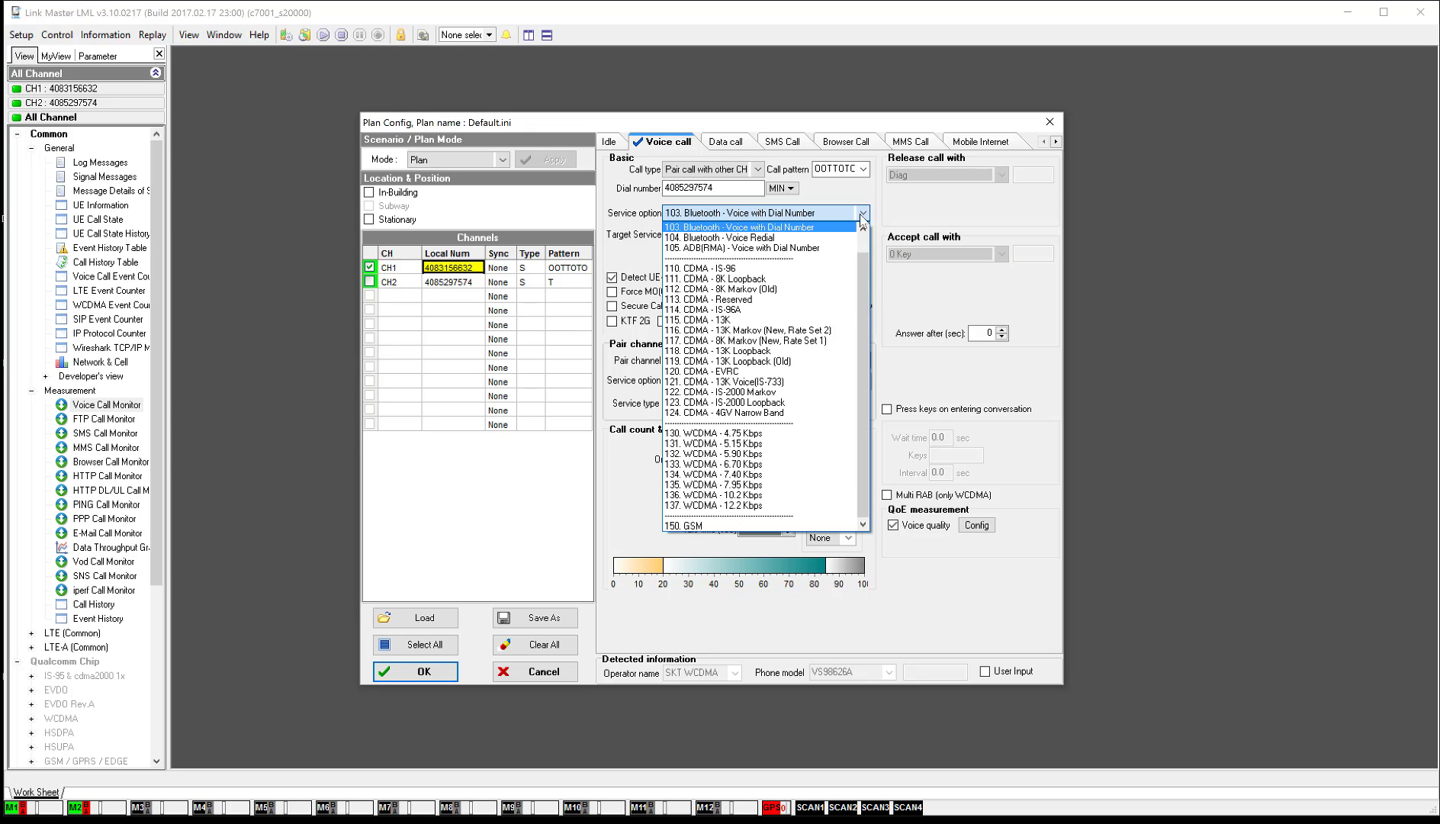
left_click(736, 248)
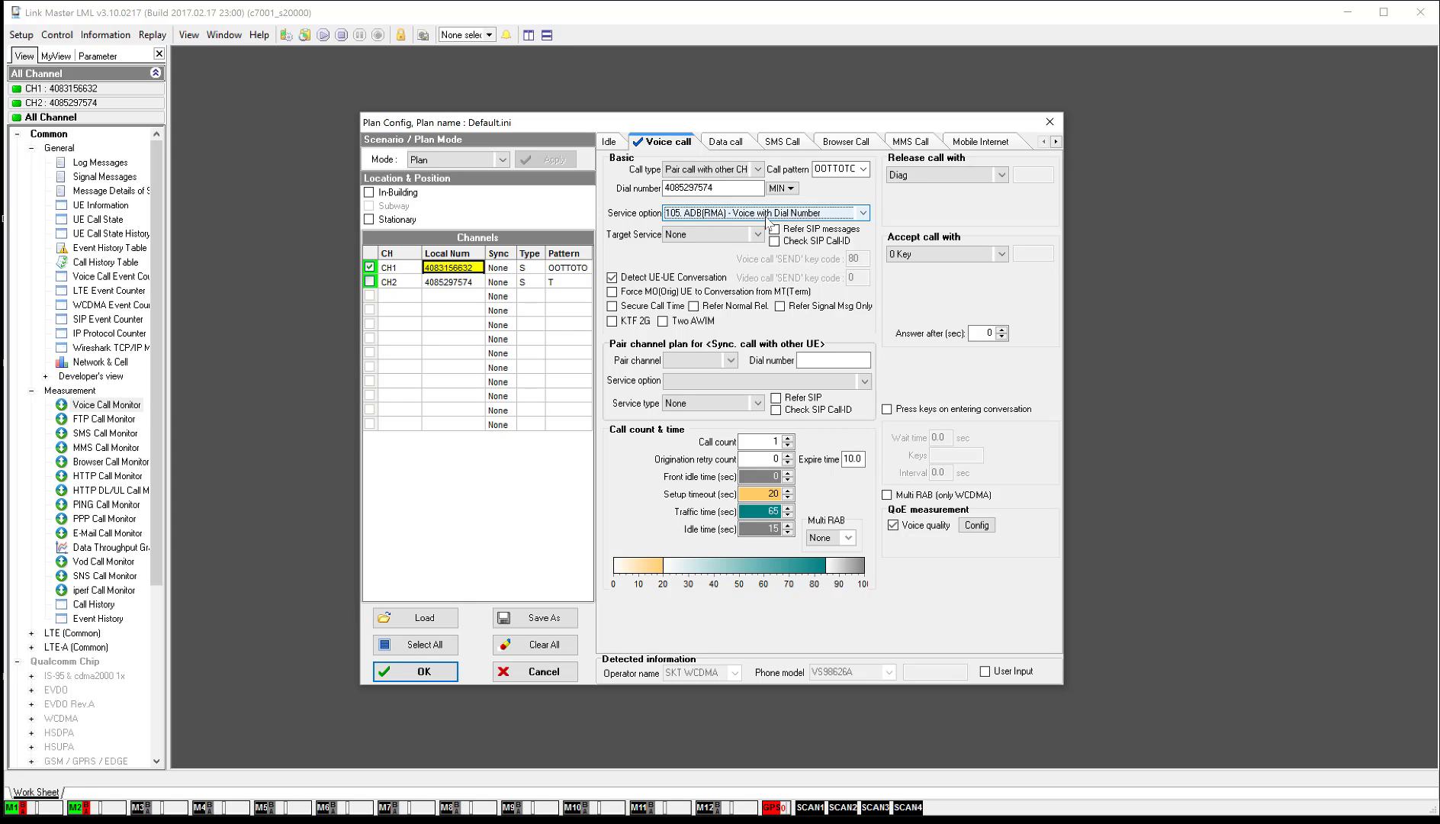
- Set both the call release method and the call accept method to ADB(RMA)
left_click(1001, 176)
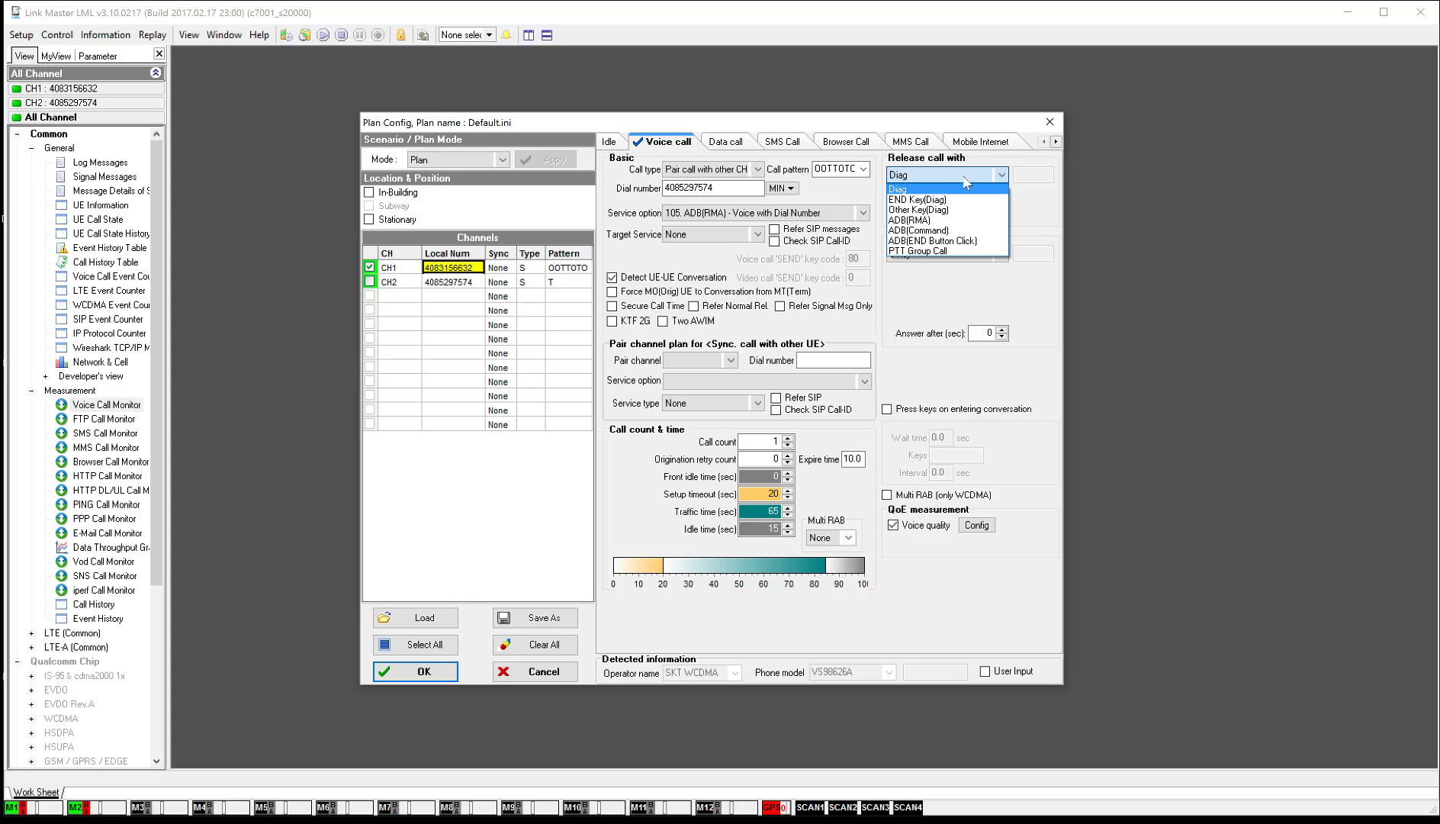
left_click(927, 221)
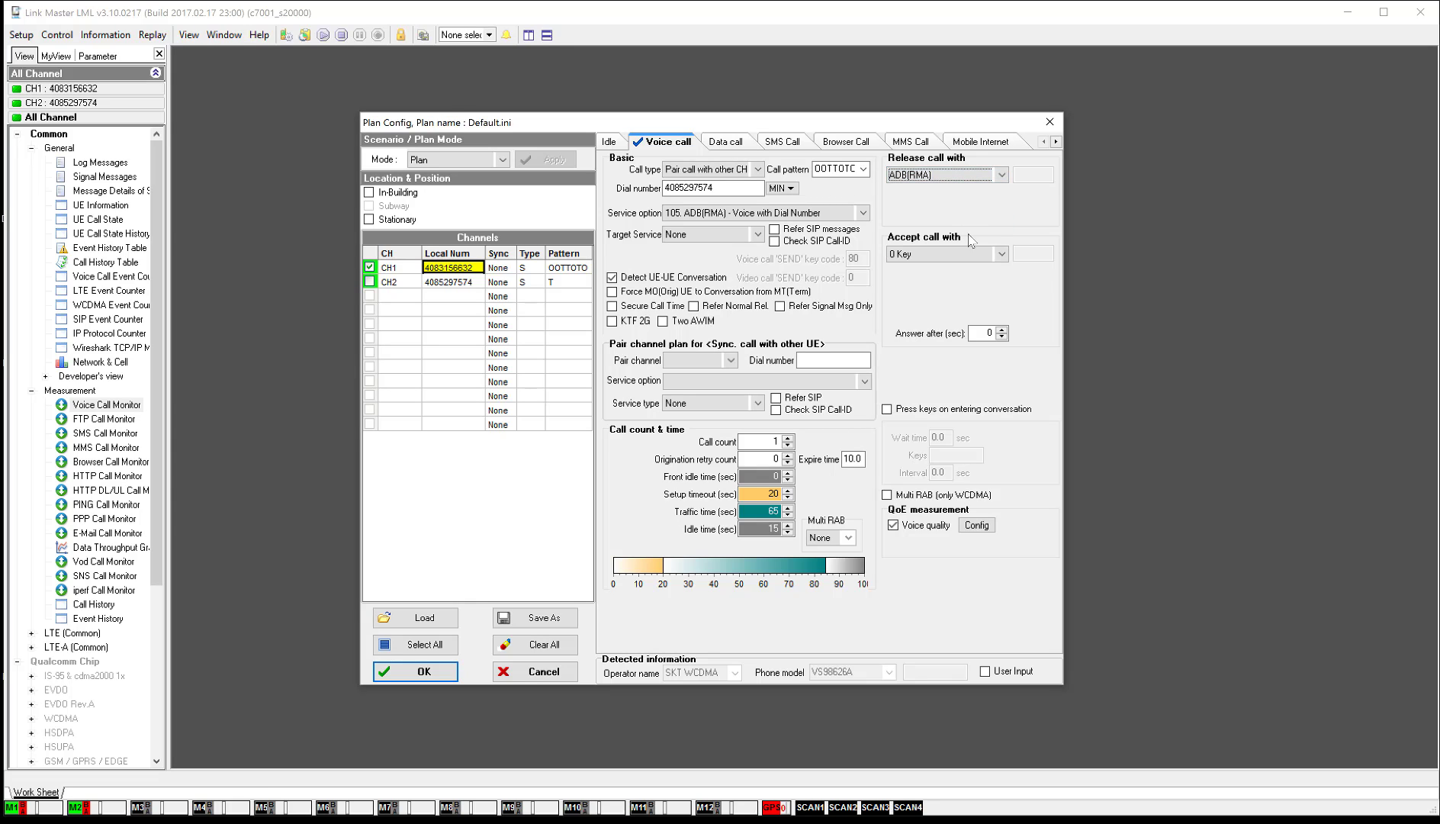
left_click(1002, 255)
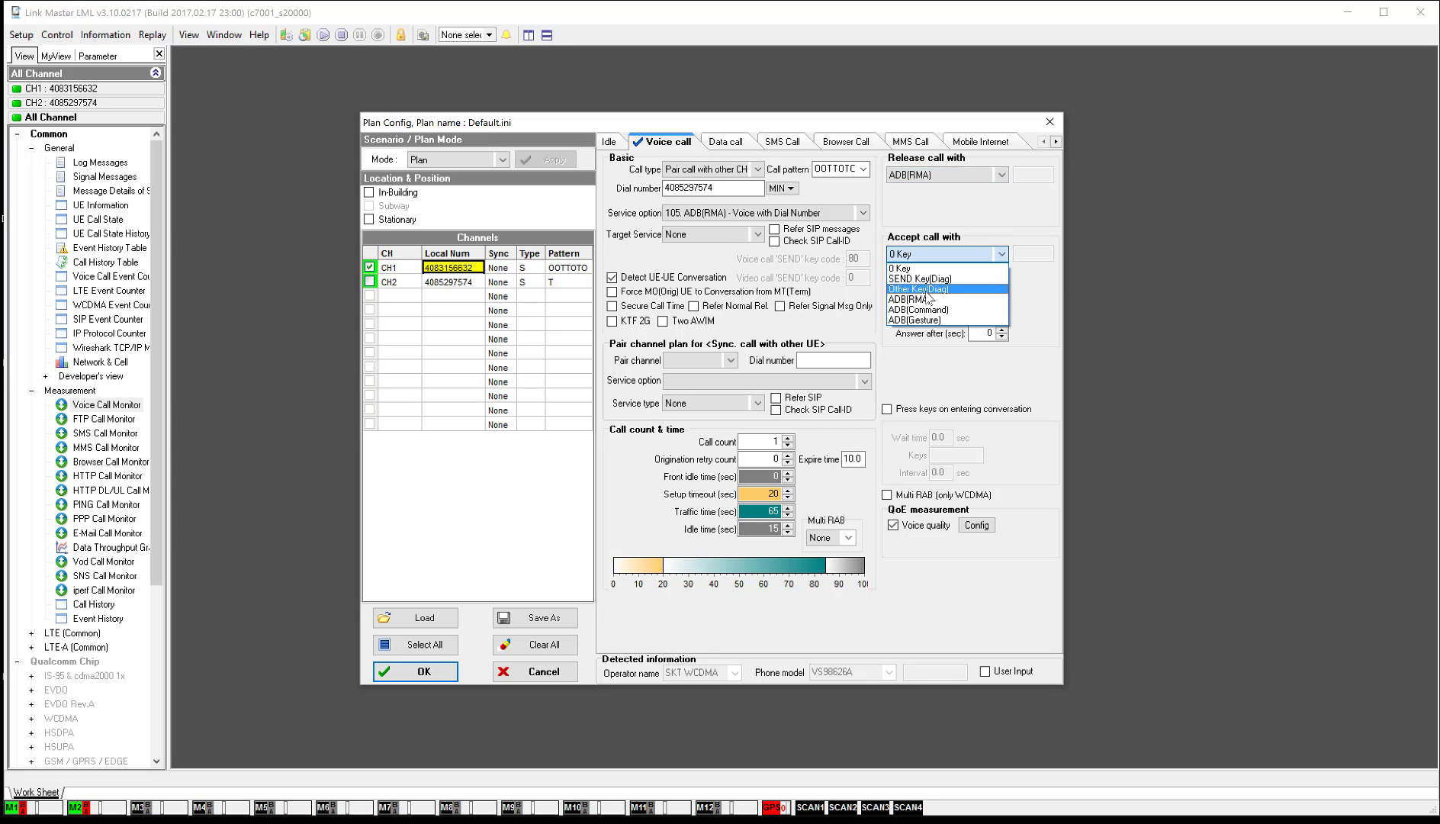
left_click(925, 301)
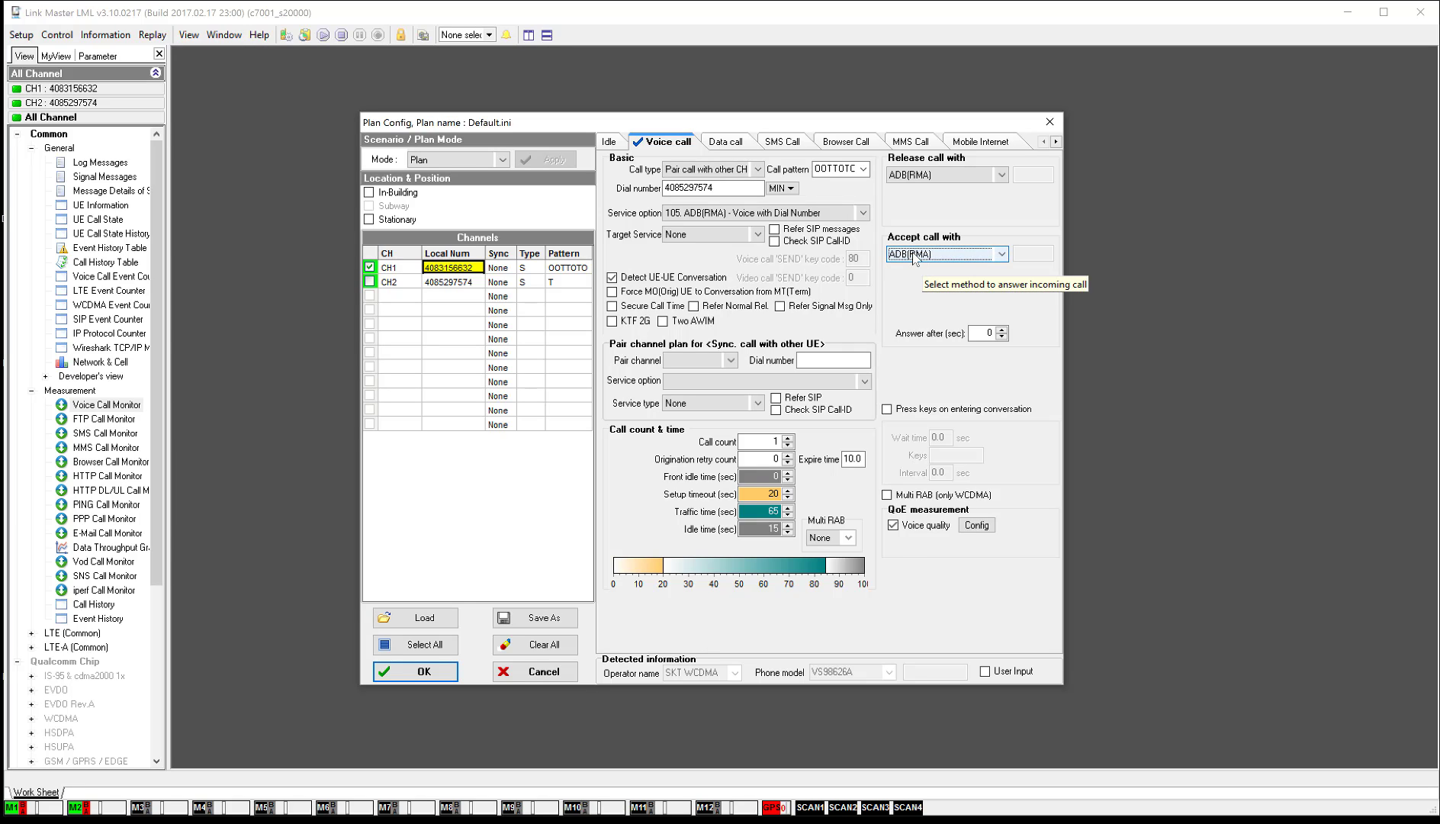
- Set the service option to 103. Bluetooth - Voice with Dial Number, and the target service to CS and finally VoLTE
left_click(759, 217)
left_click(759, 227)
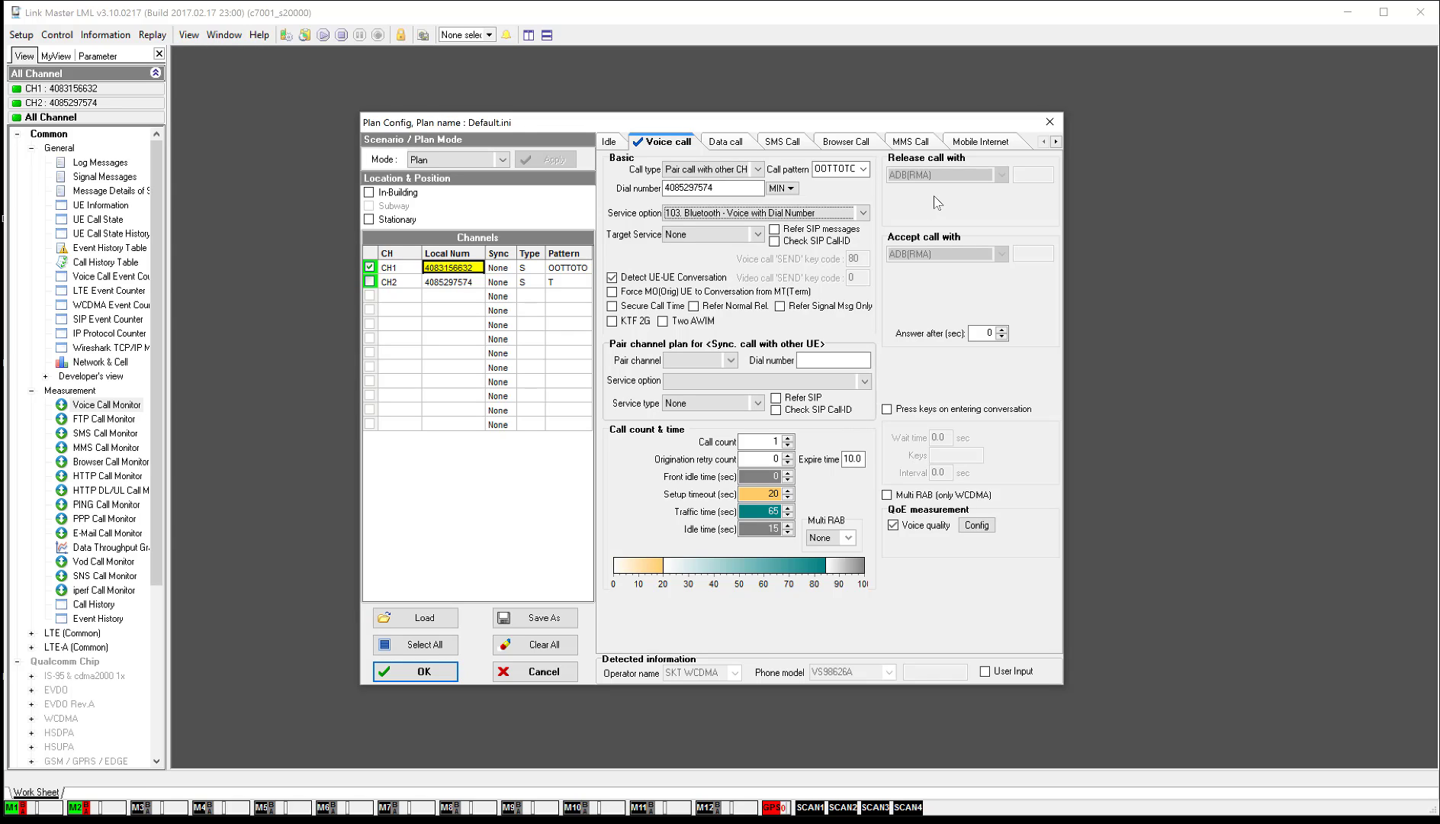
left_click(757, 234)
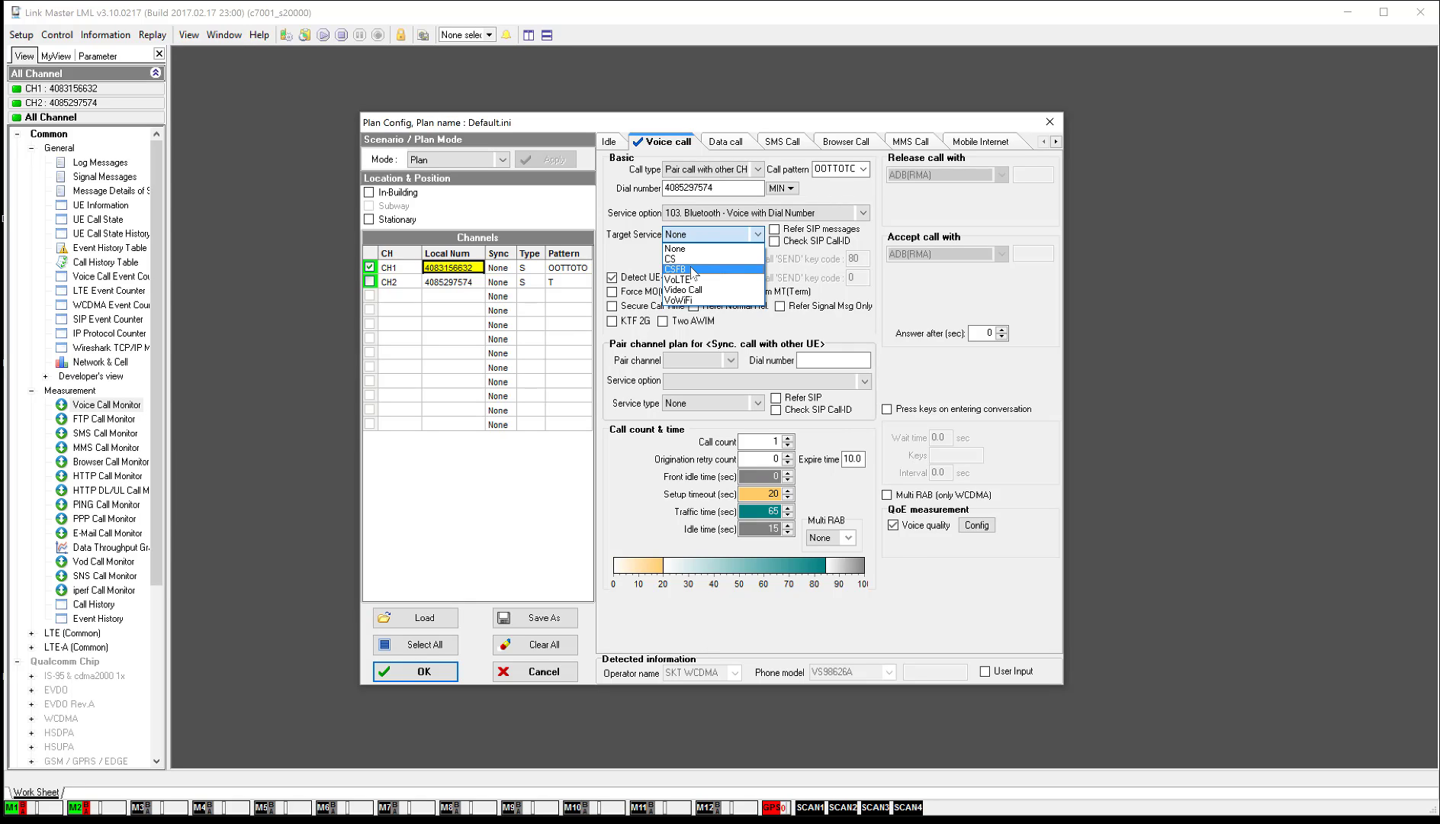
left_click(693, 259)
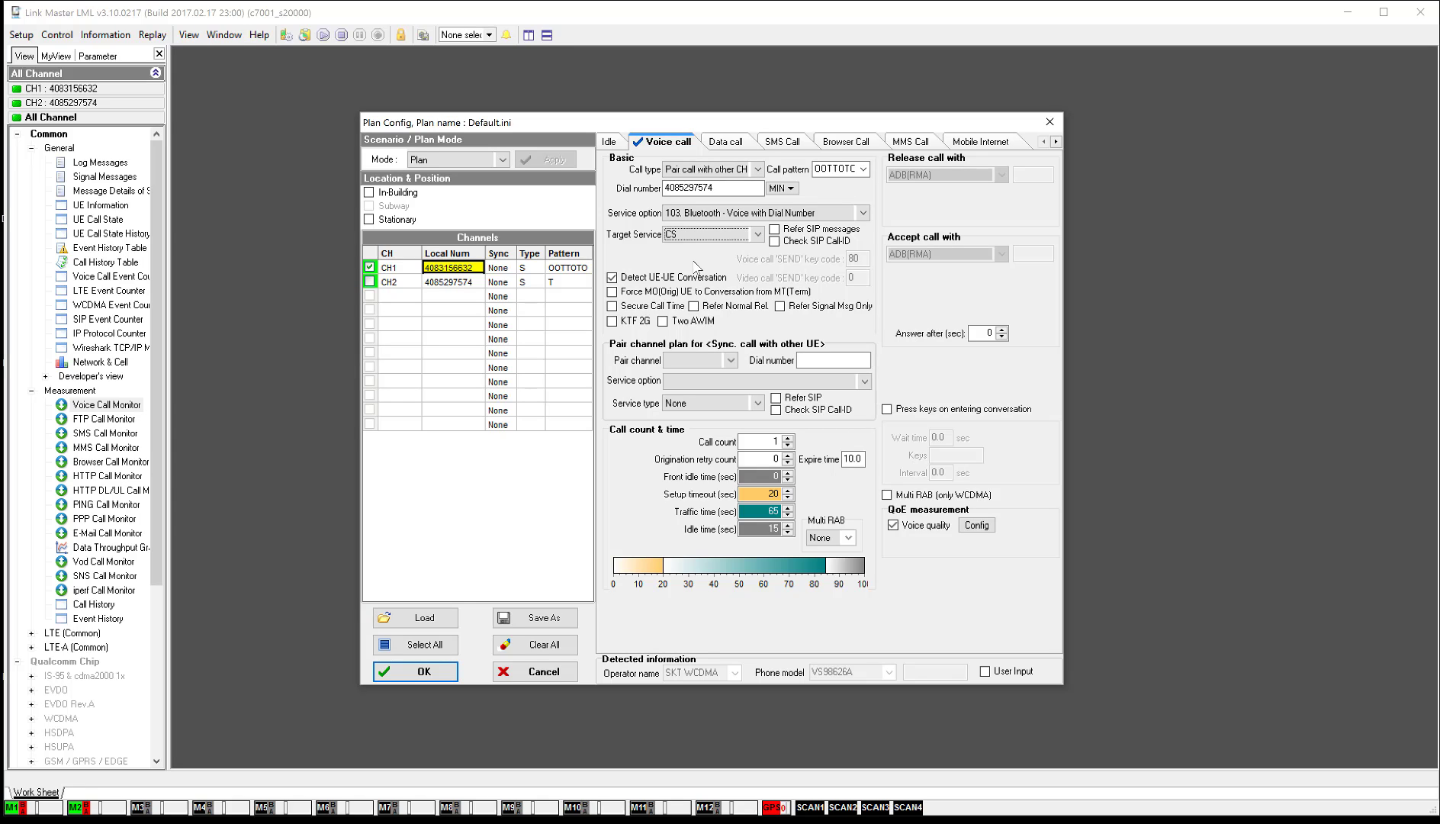
left_click(757, 234)
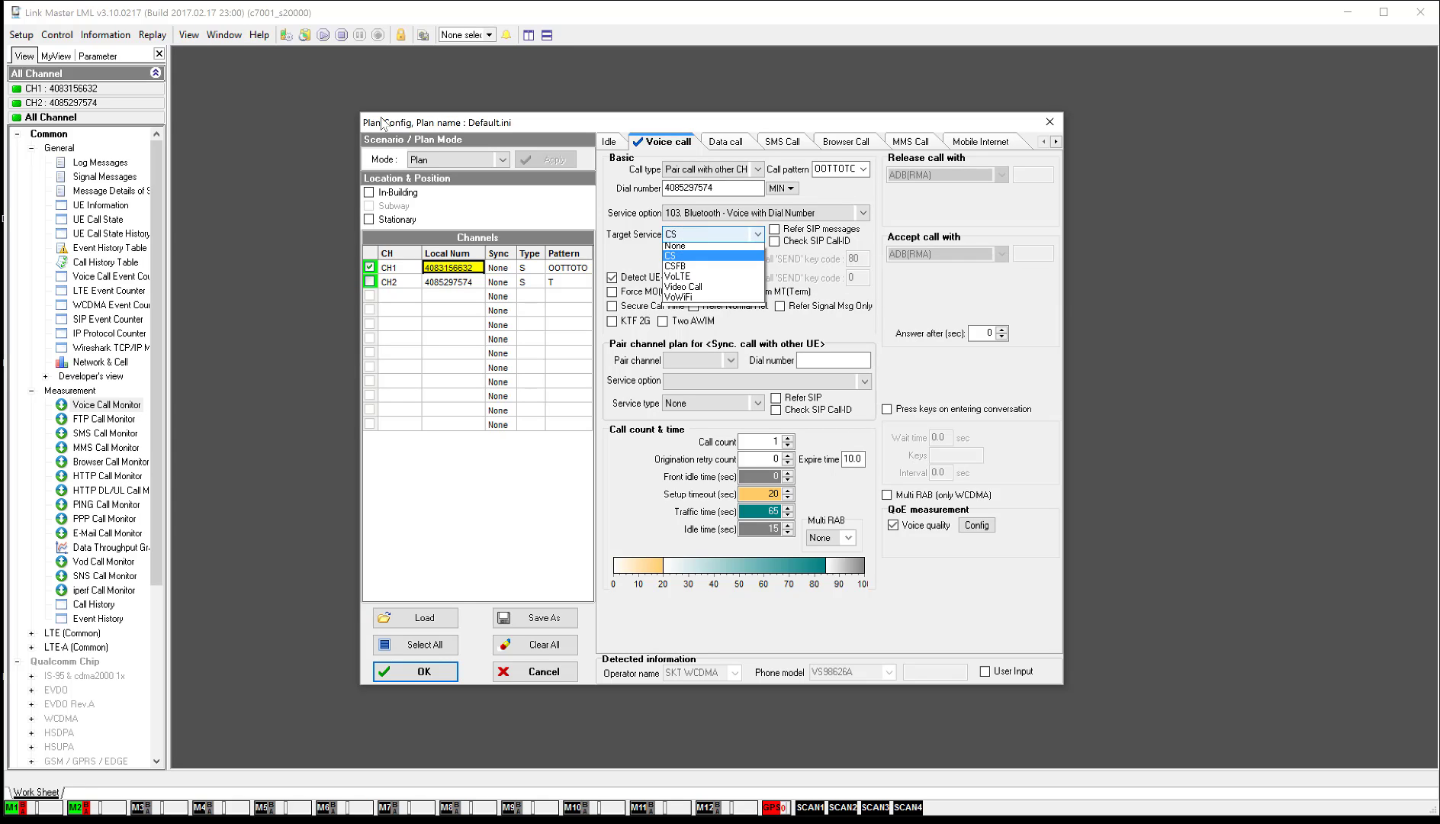
left_click(712, 279)
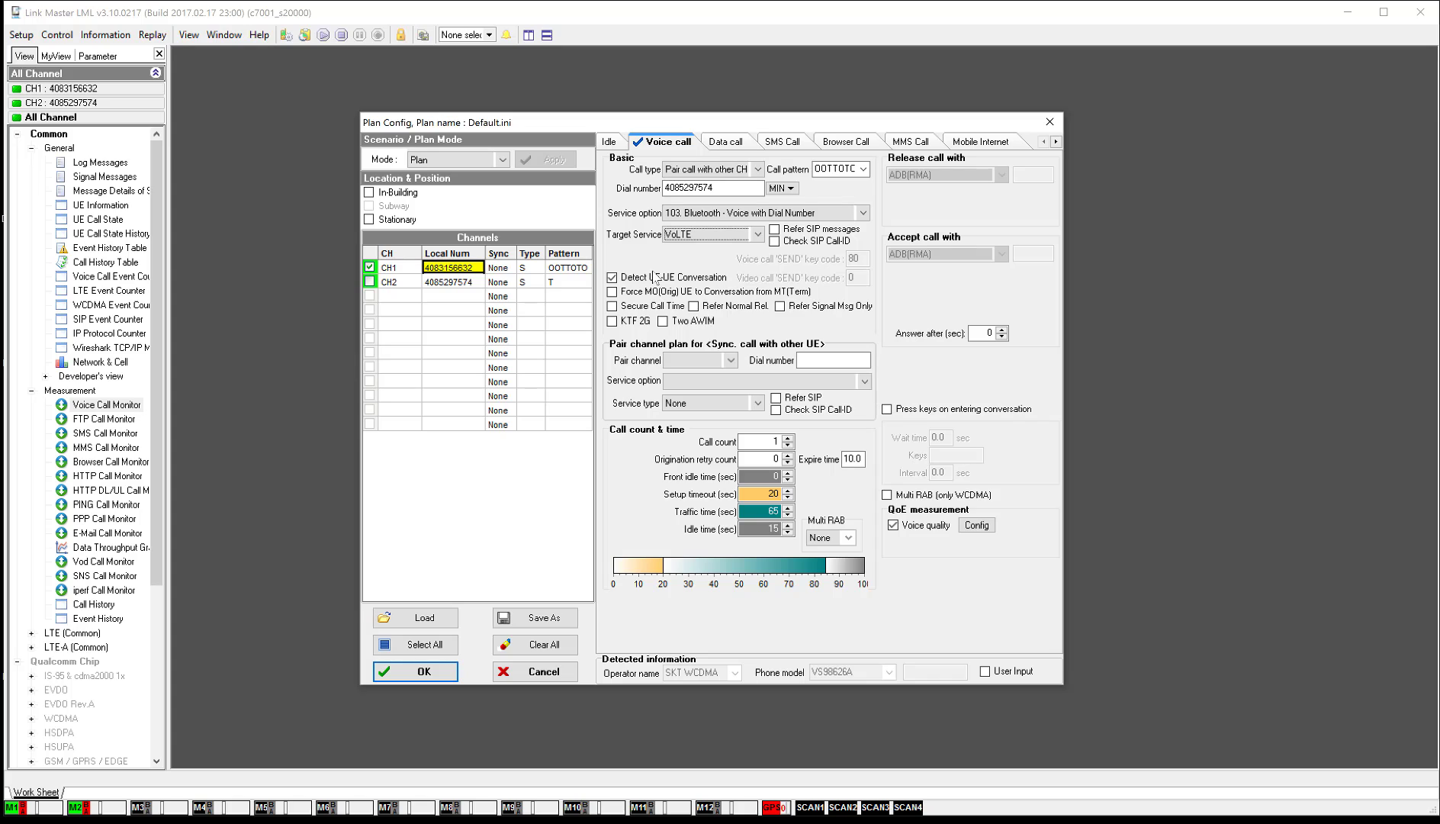
- Choose CH2 as the pair channel for CH1's synchronized call, and uncheck CH2 in the channel list
left_click(731, 360)
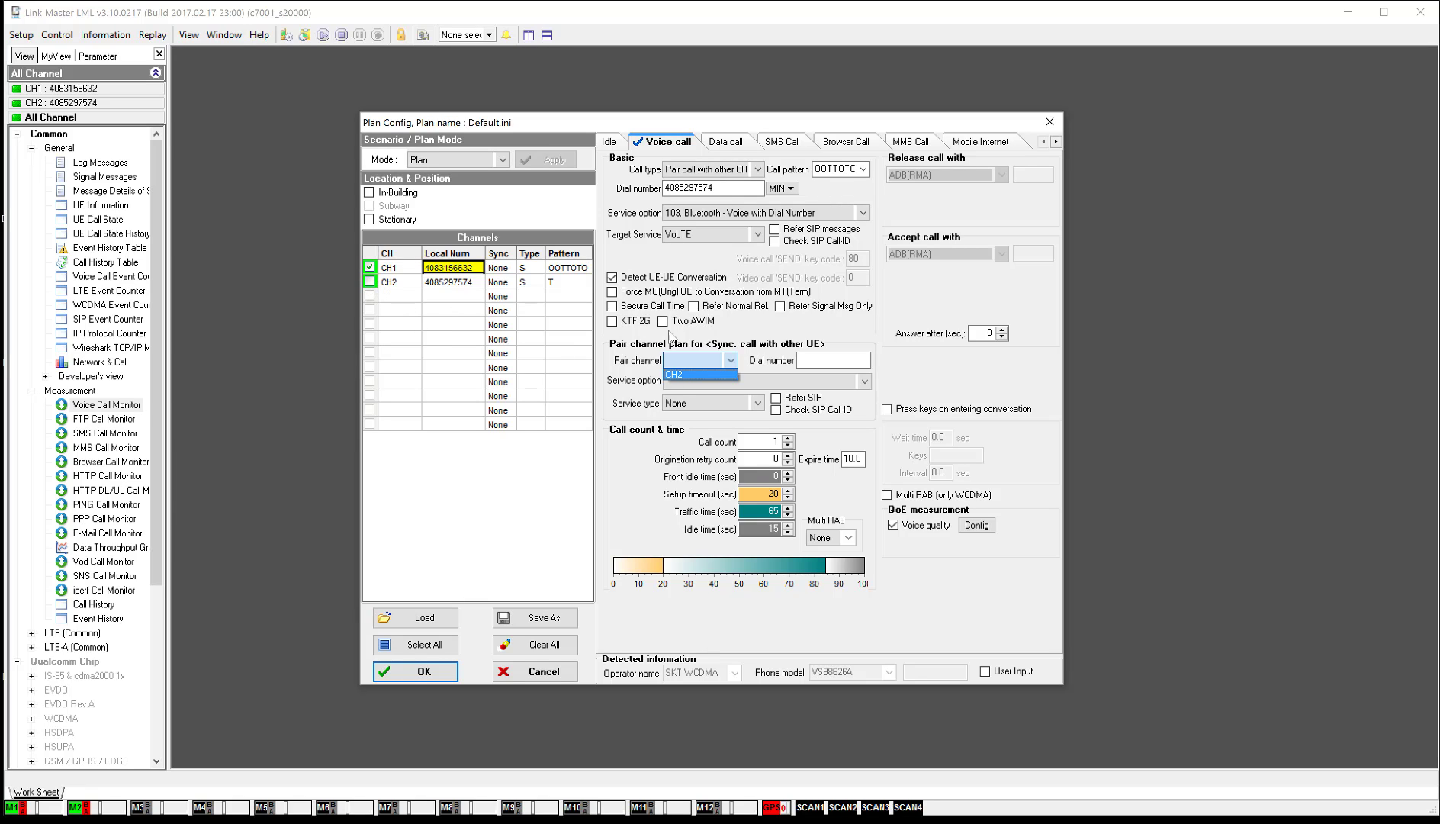
left_click(702, 374)
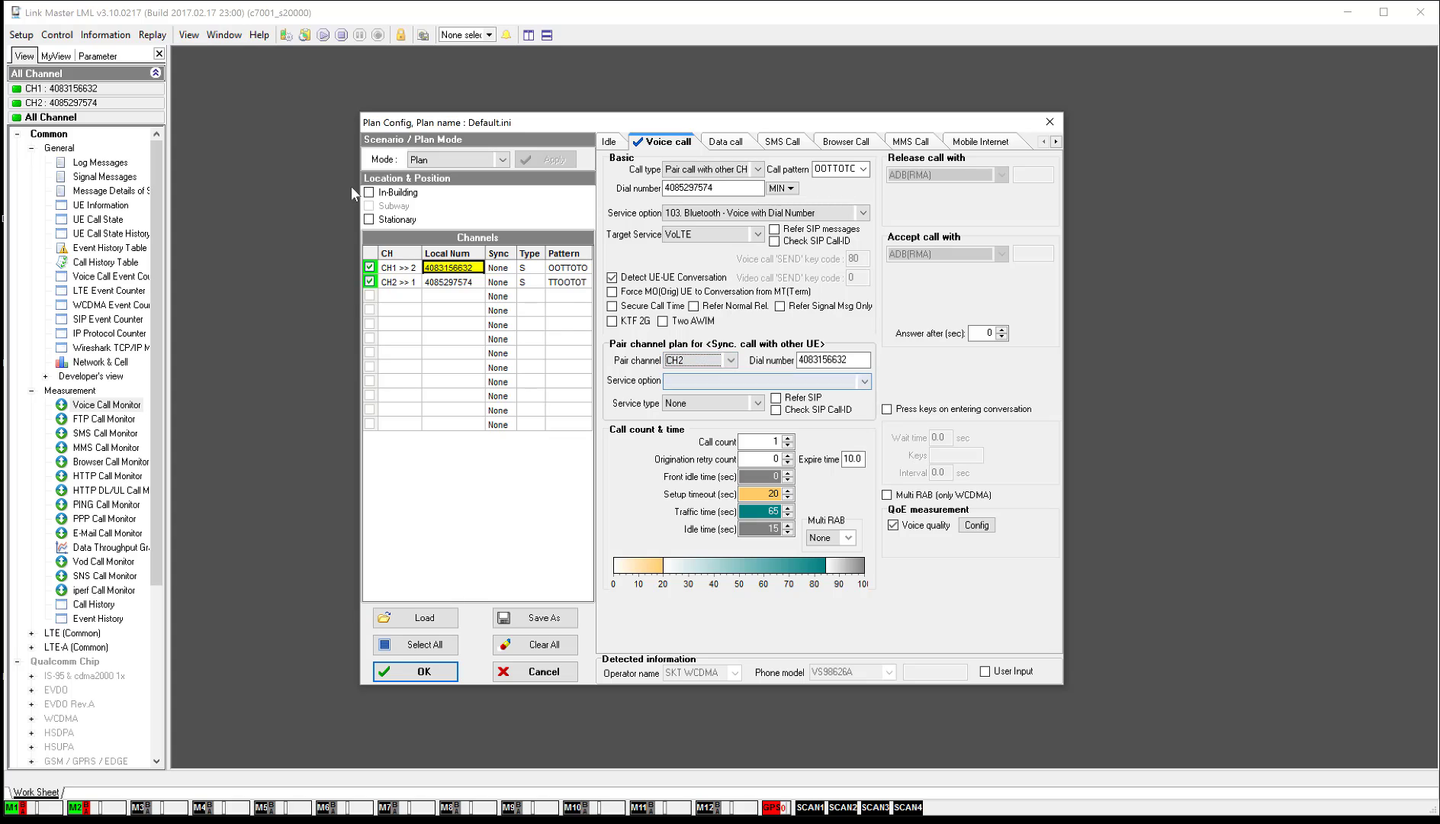
left_click(369, 282)
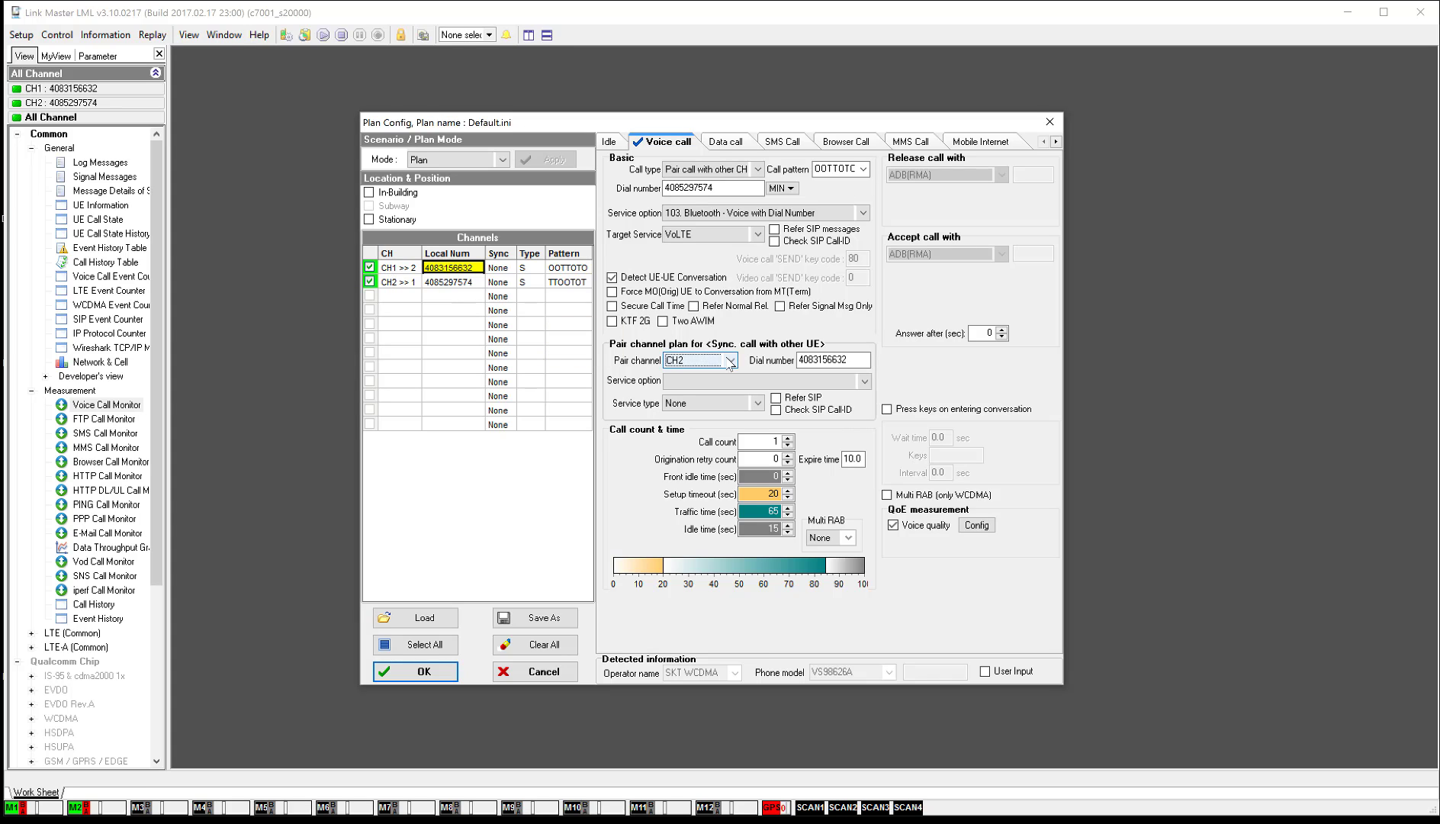
left_click(370, 282)
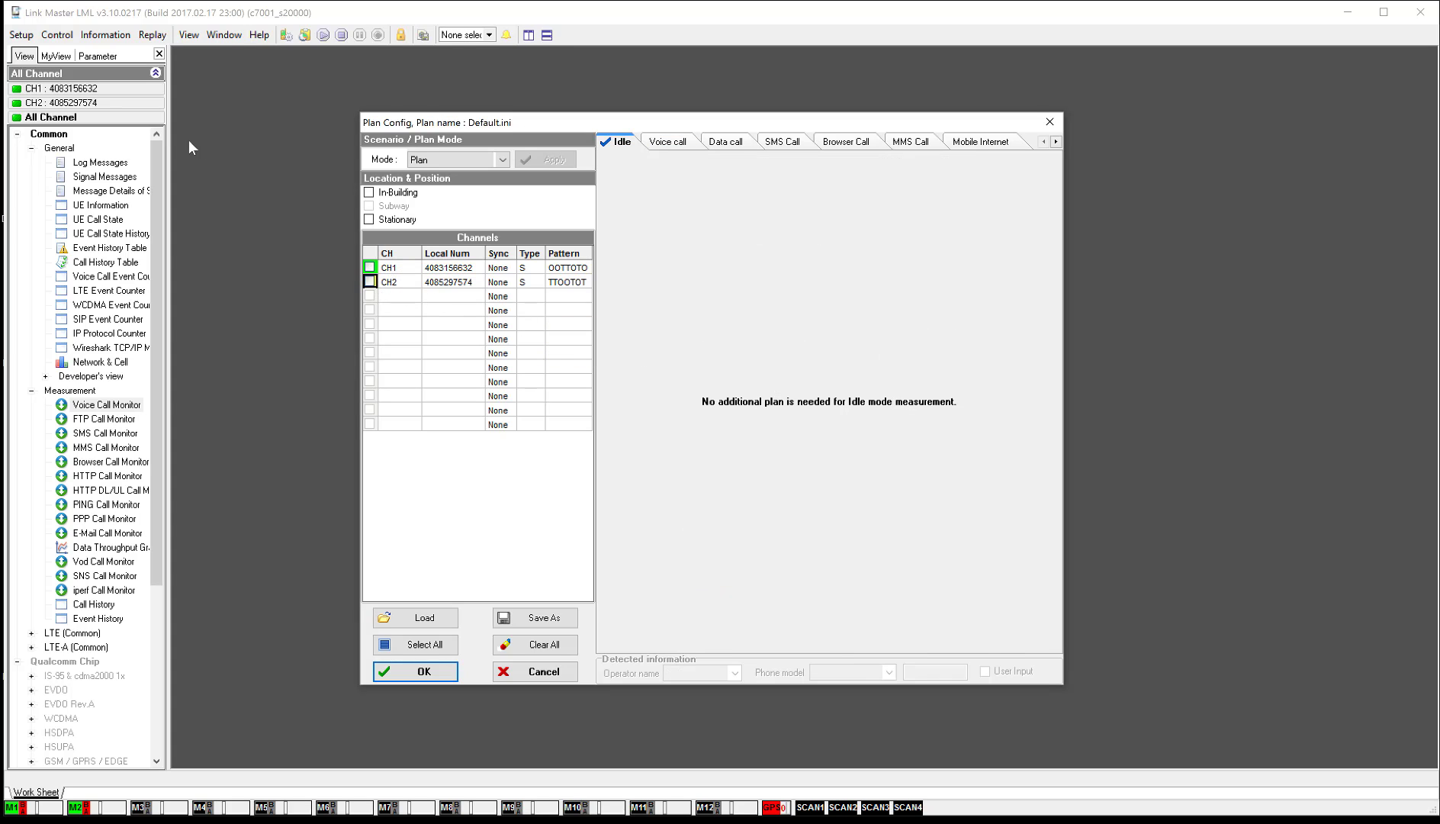
- Check CH2 in the channel list and set CH1's call type to Pair call with other CH
left_click(370, 282)
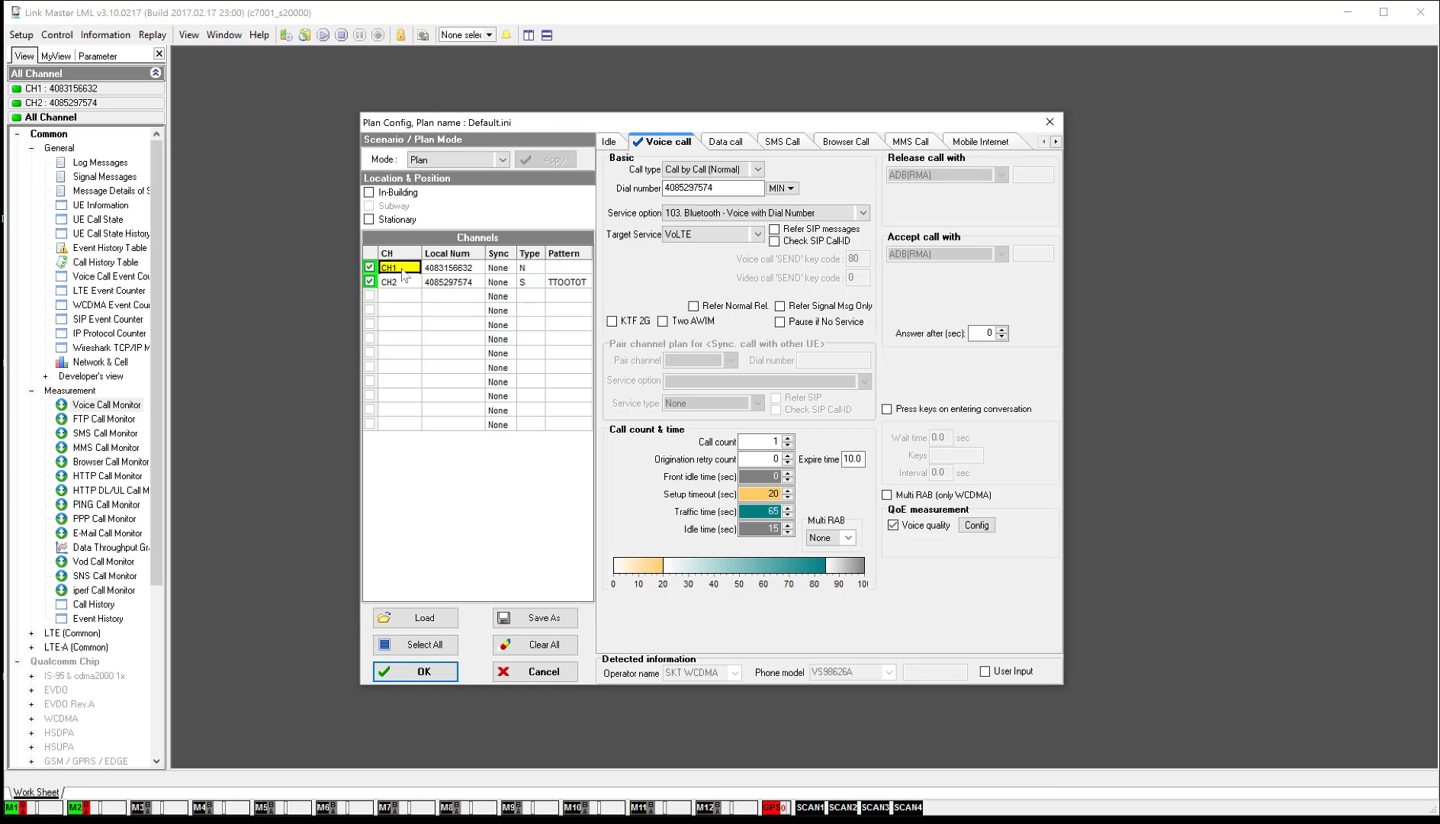
left_click(758, 170)
left_click(706, 202)
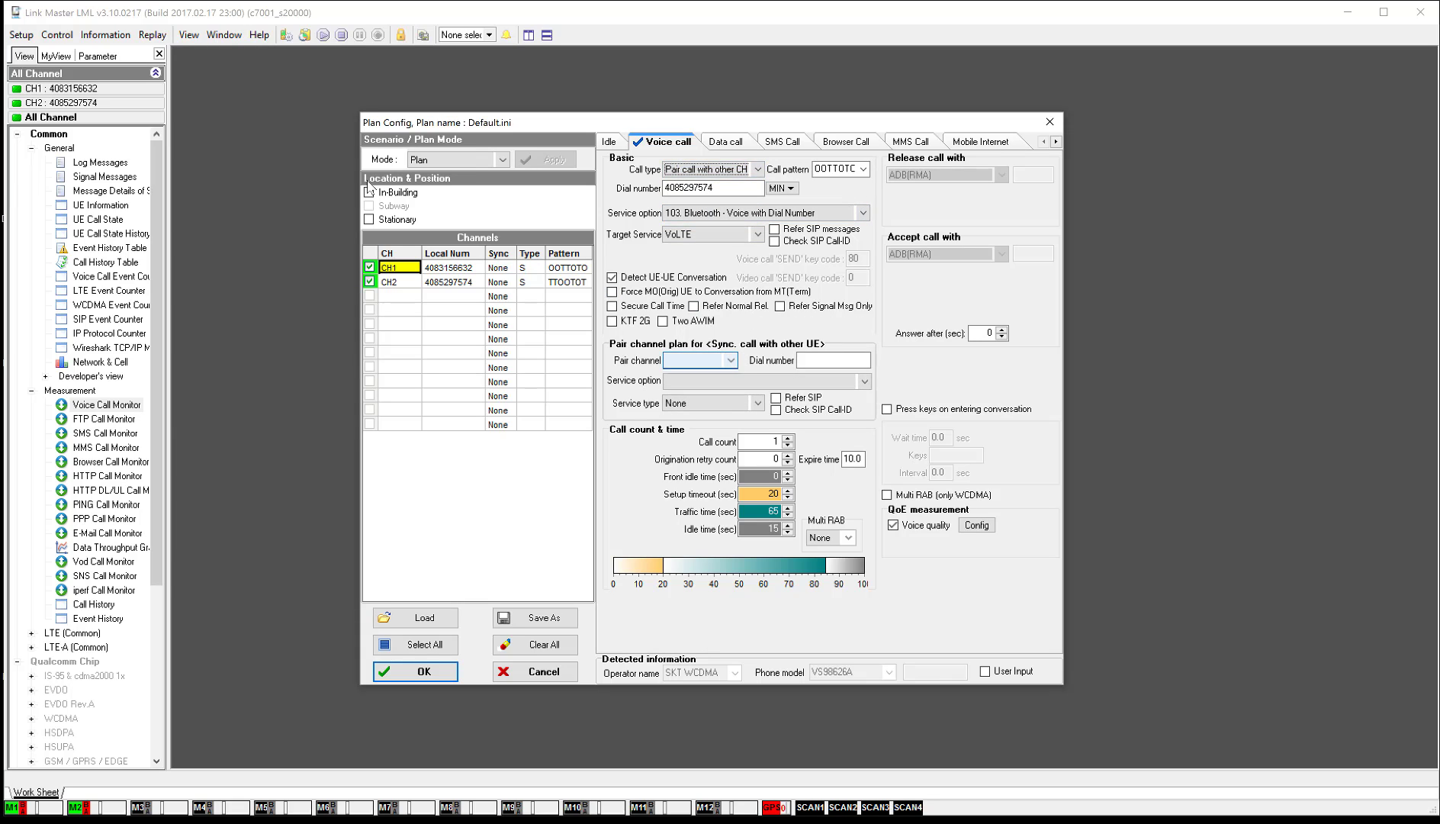
- Uncheck CH2 in the channel list and assign it as CH1's pair channel for the synchronized call
left_click(701, 362)
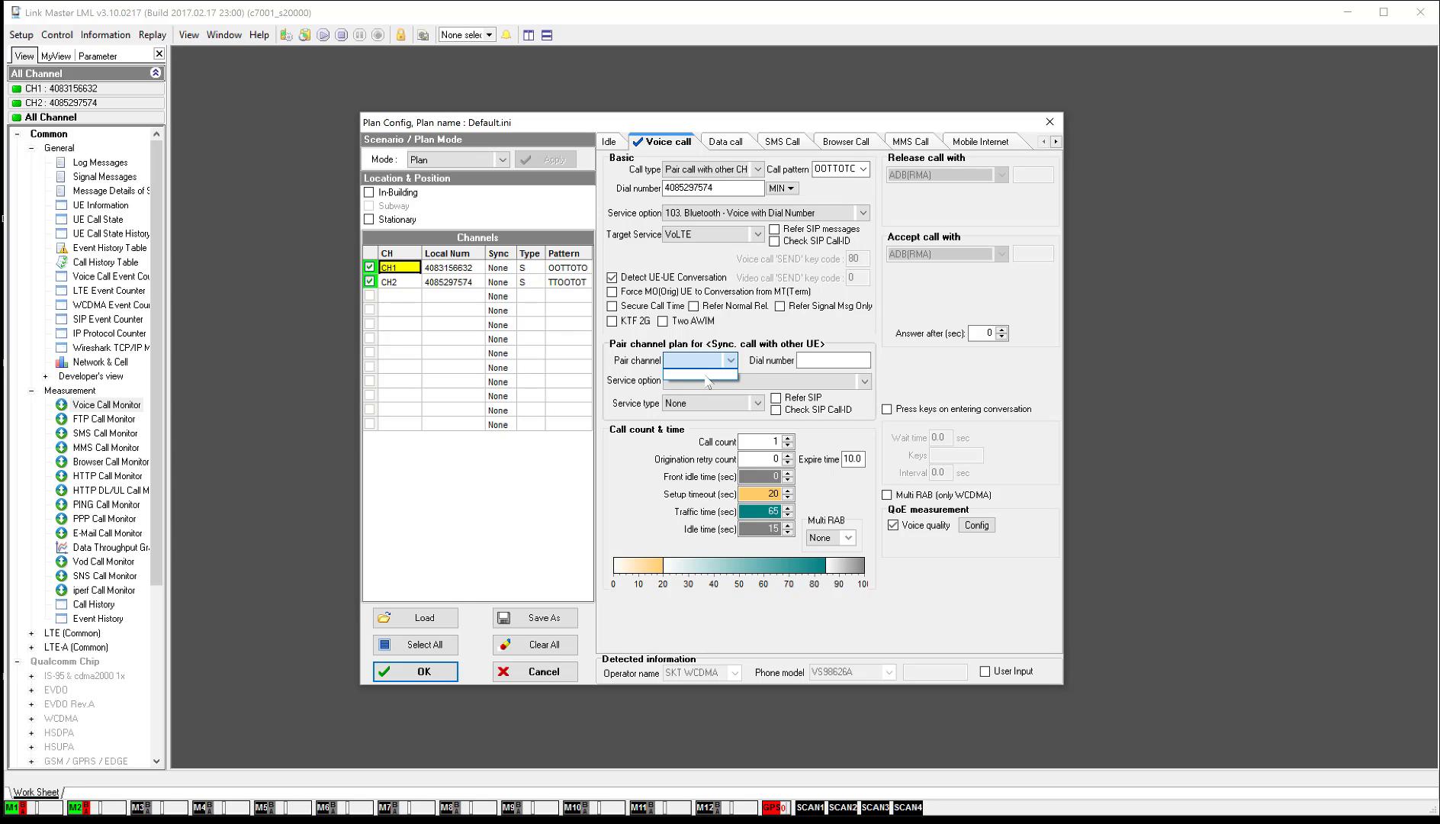
left_click(405, 290)
left_click(370, 282)
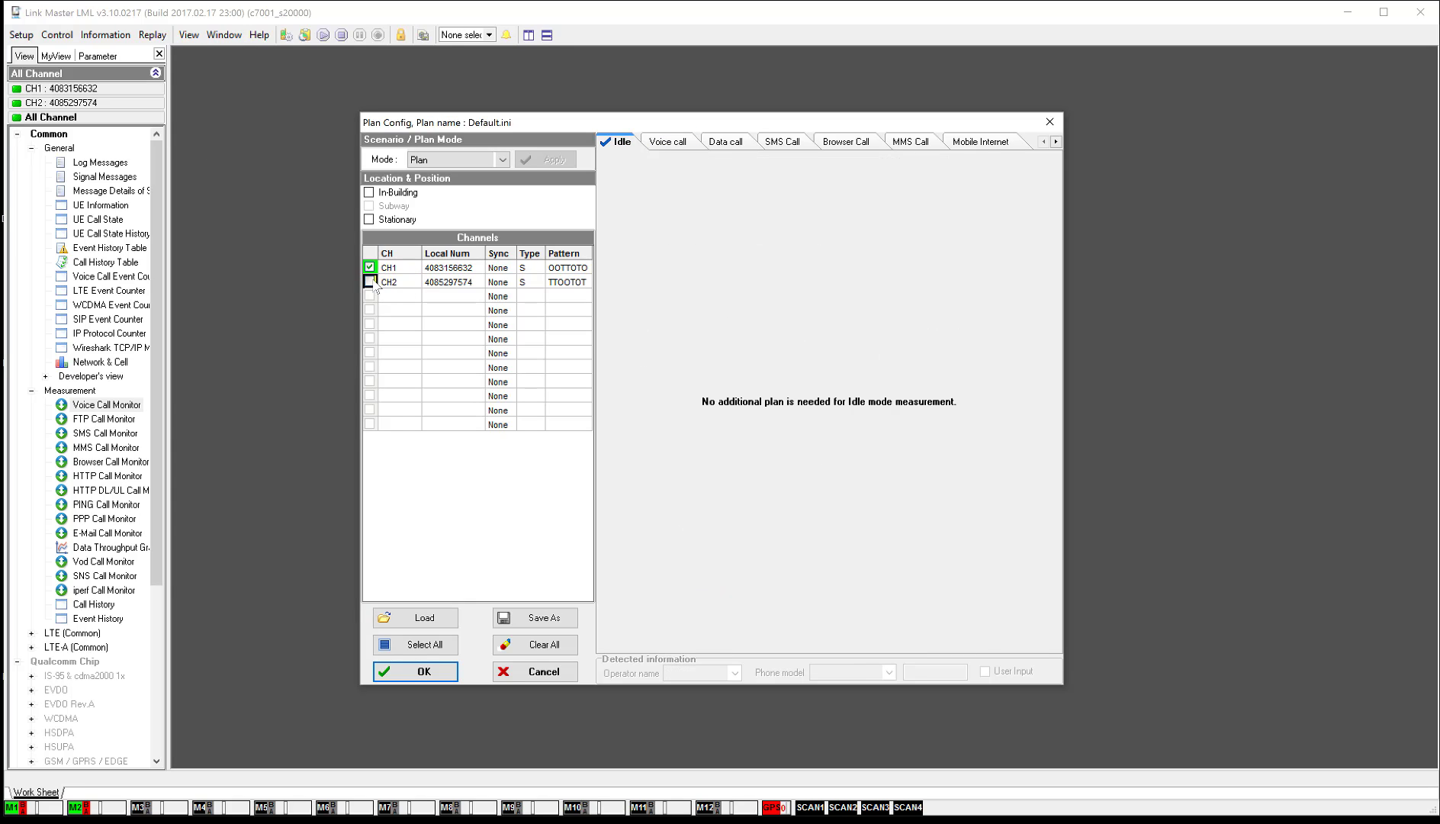
left_click(393, 271)
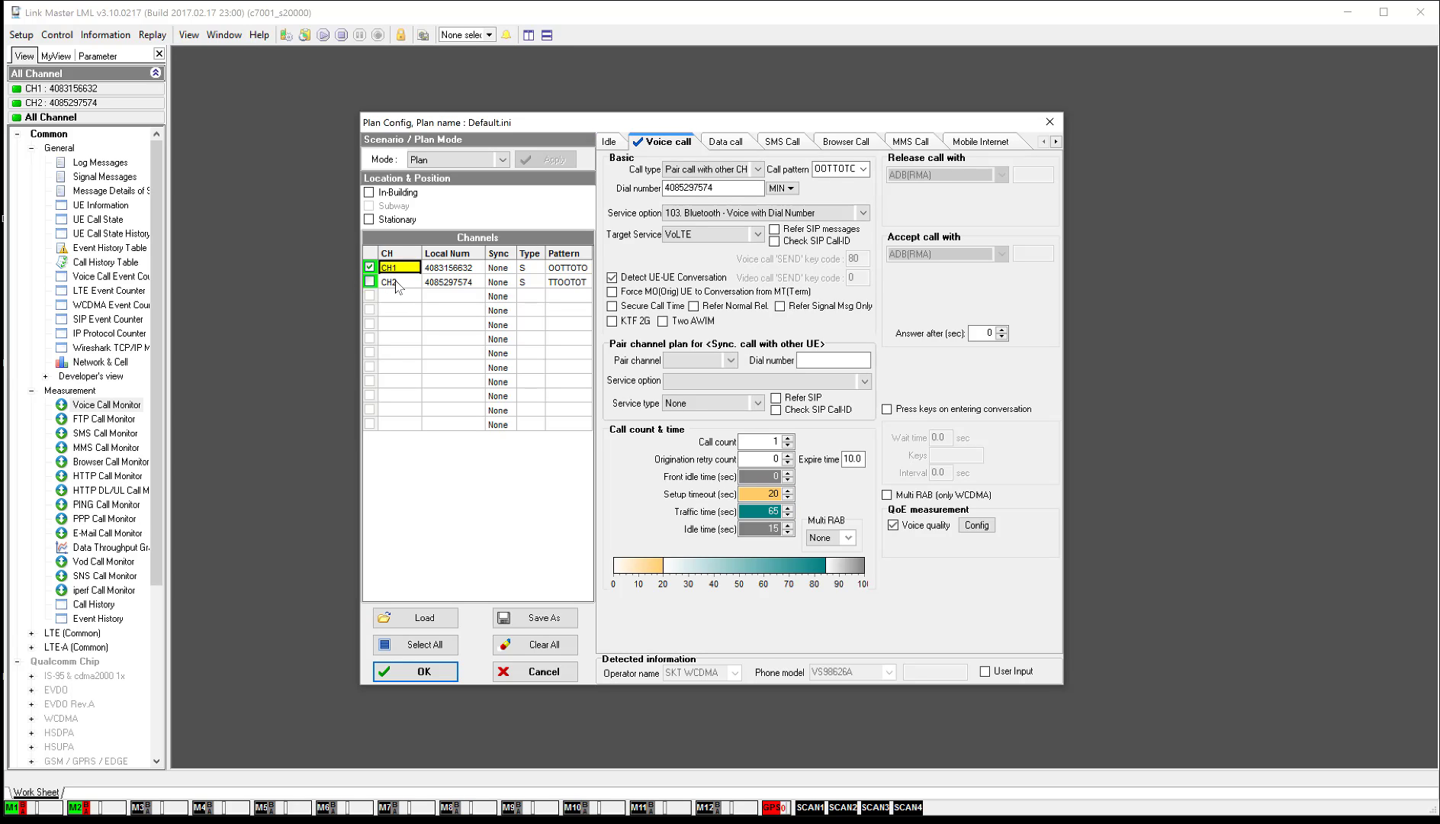
left_click(729, 361)
left_click(723, 374)
- Set the pair channel's service option to 103. Bluetooth - Voice with Dial Number and its service type to VoLTE
left_click(736, 384)
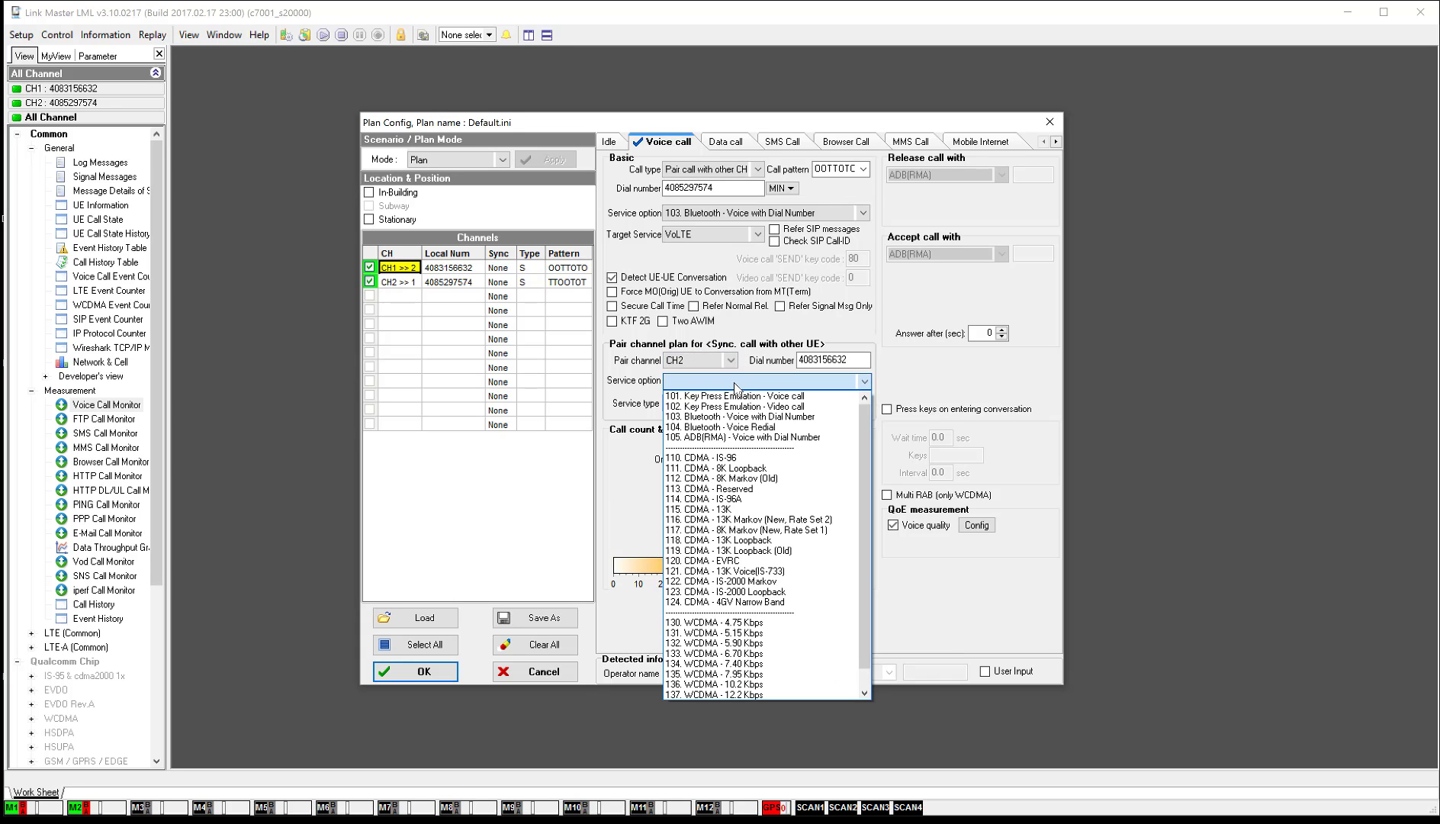
left_click(739, 417)
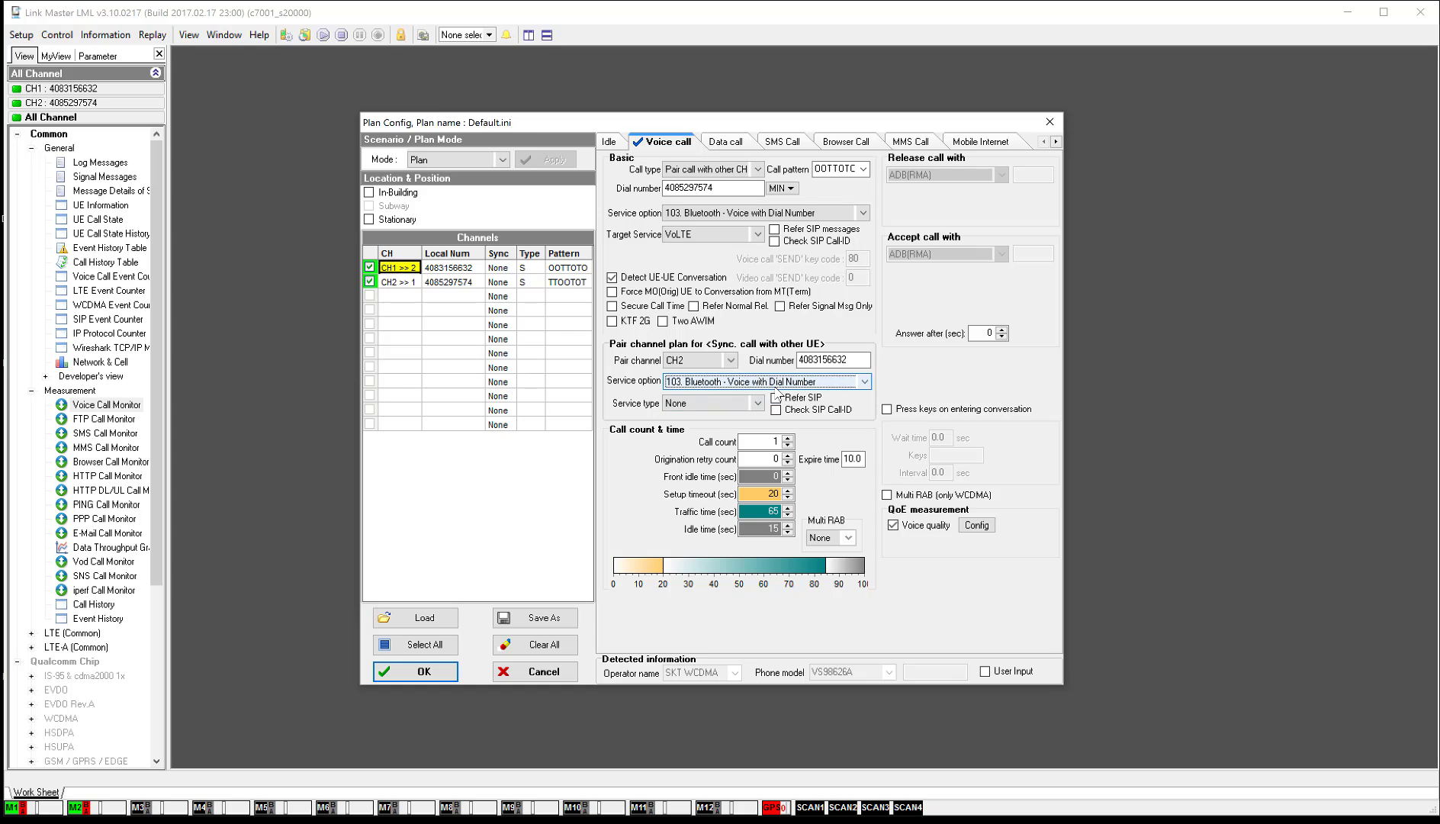
left_click(713, 403)
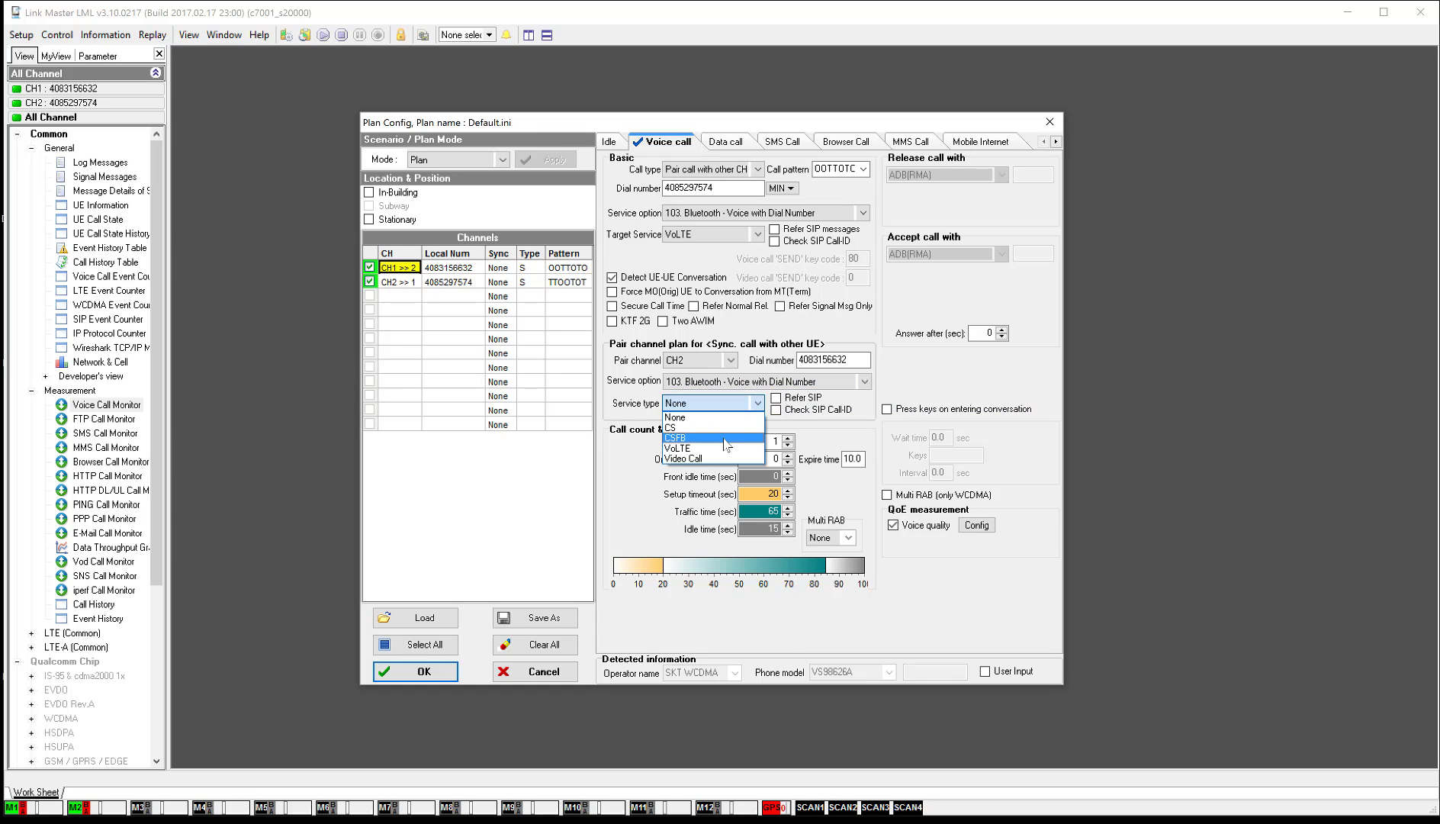
left_click(713, 448)
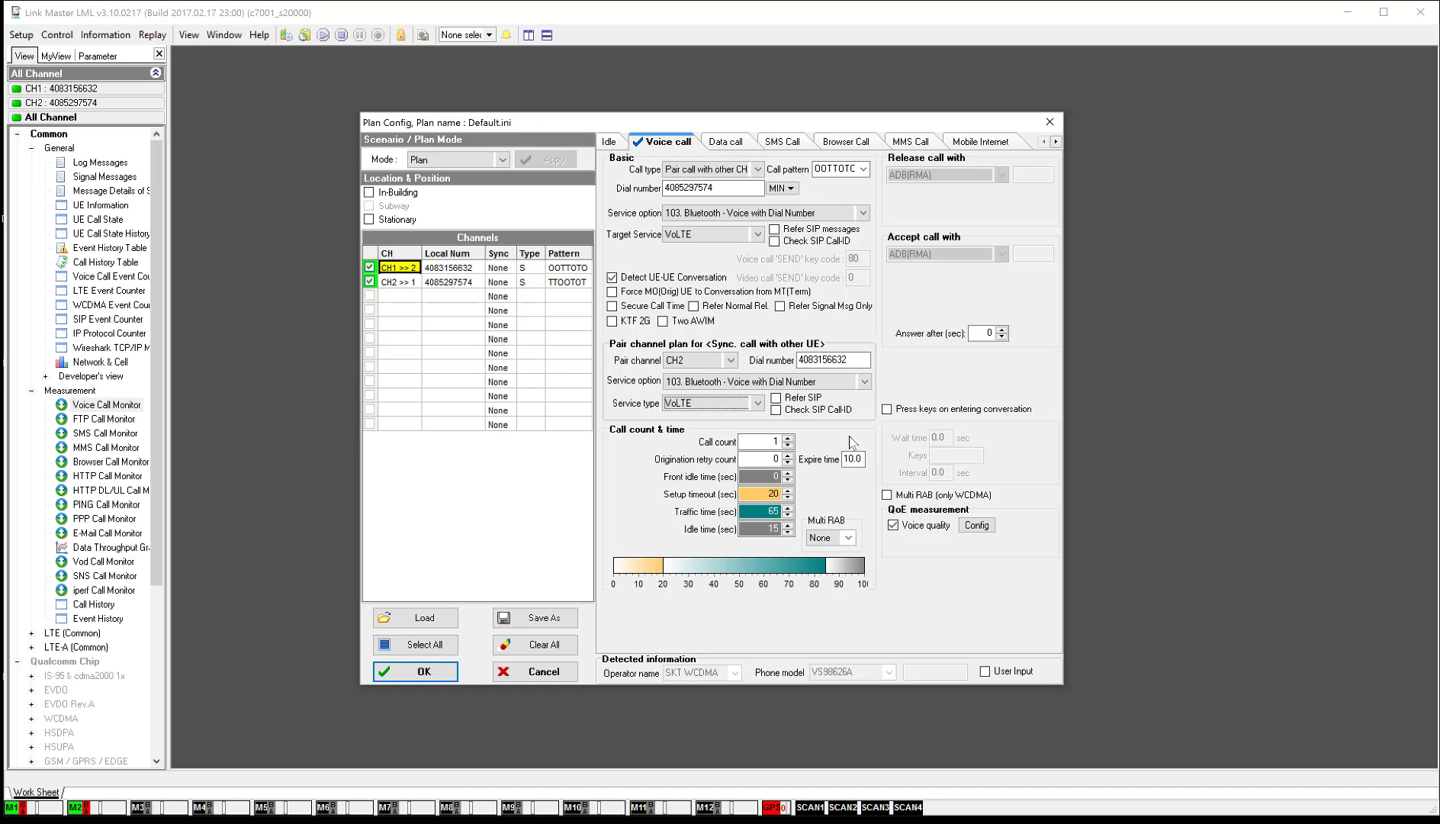
- Set the call count to 1000 and go through the retry, timeout, traffic and idle time values without changing them
left_click(789, 447)
type("000")
key("Tab")
key("Tab")
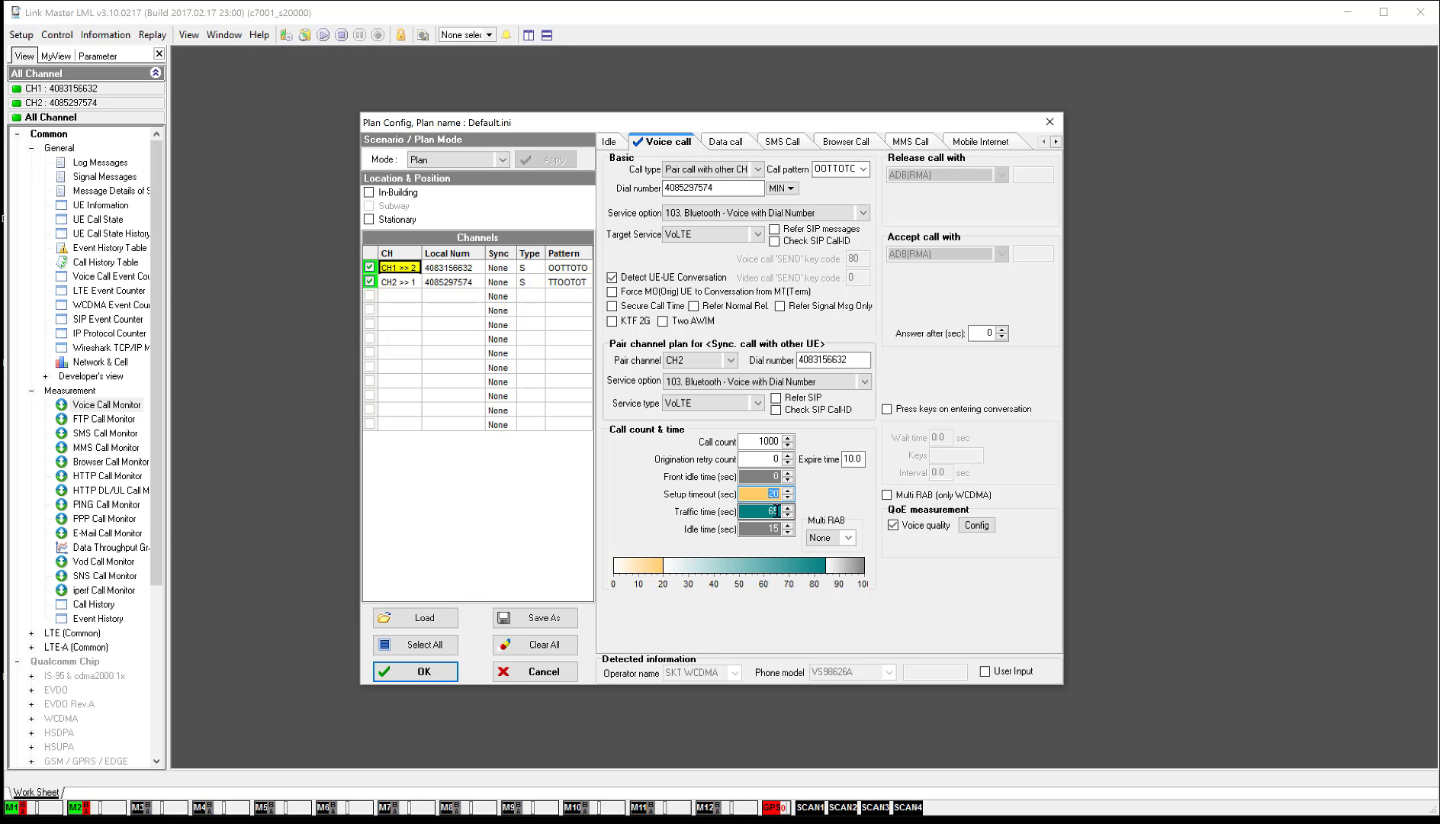
key("Tab")
key("Tab")
key("Tab")
key("Tab")
key("Tab")
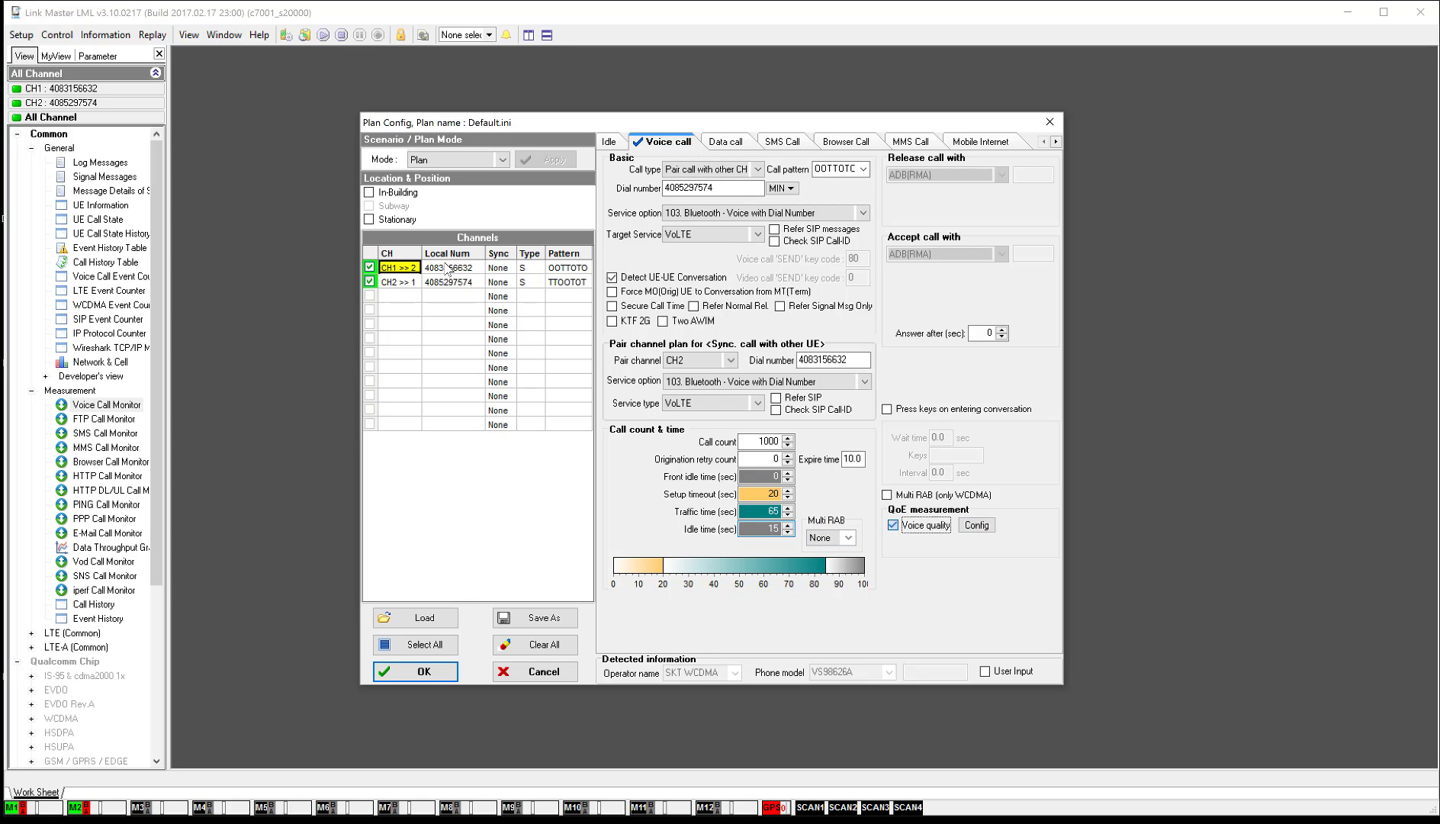
- Keep voice quality measurement enabled, open its configuration, and move that dialog clear of the voice call settings
key("space")
left_click(894, 525)
left_click(977, 526)
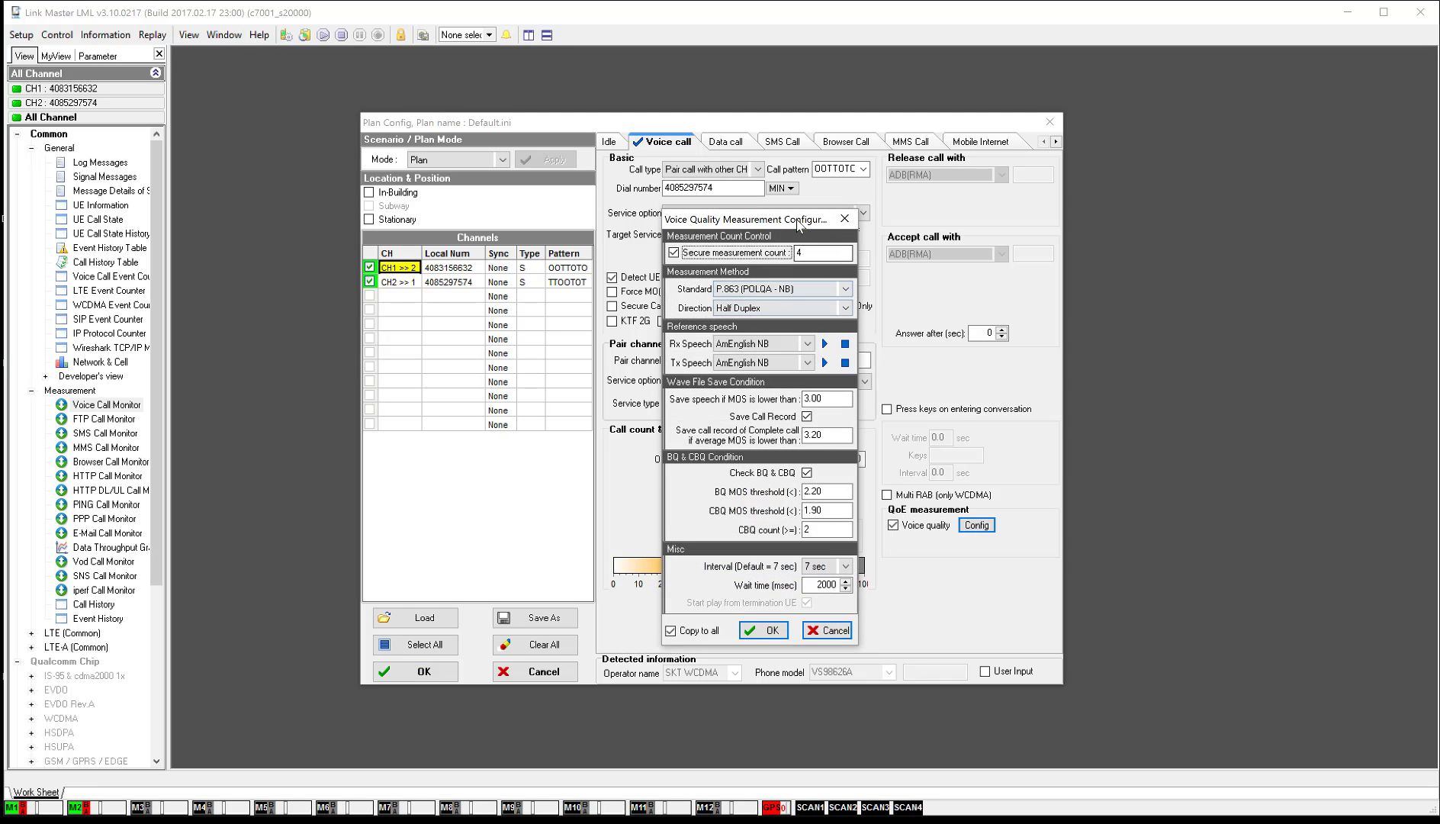
left_click_drag(798, 223, 1021, 164)
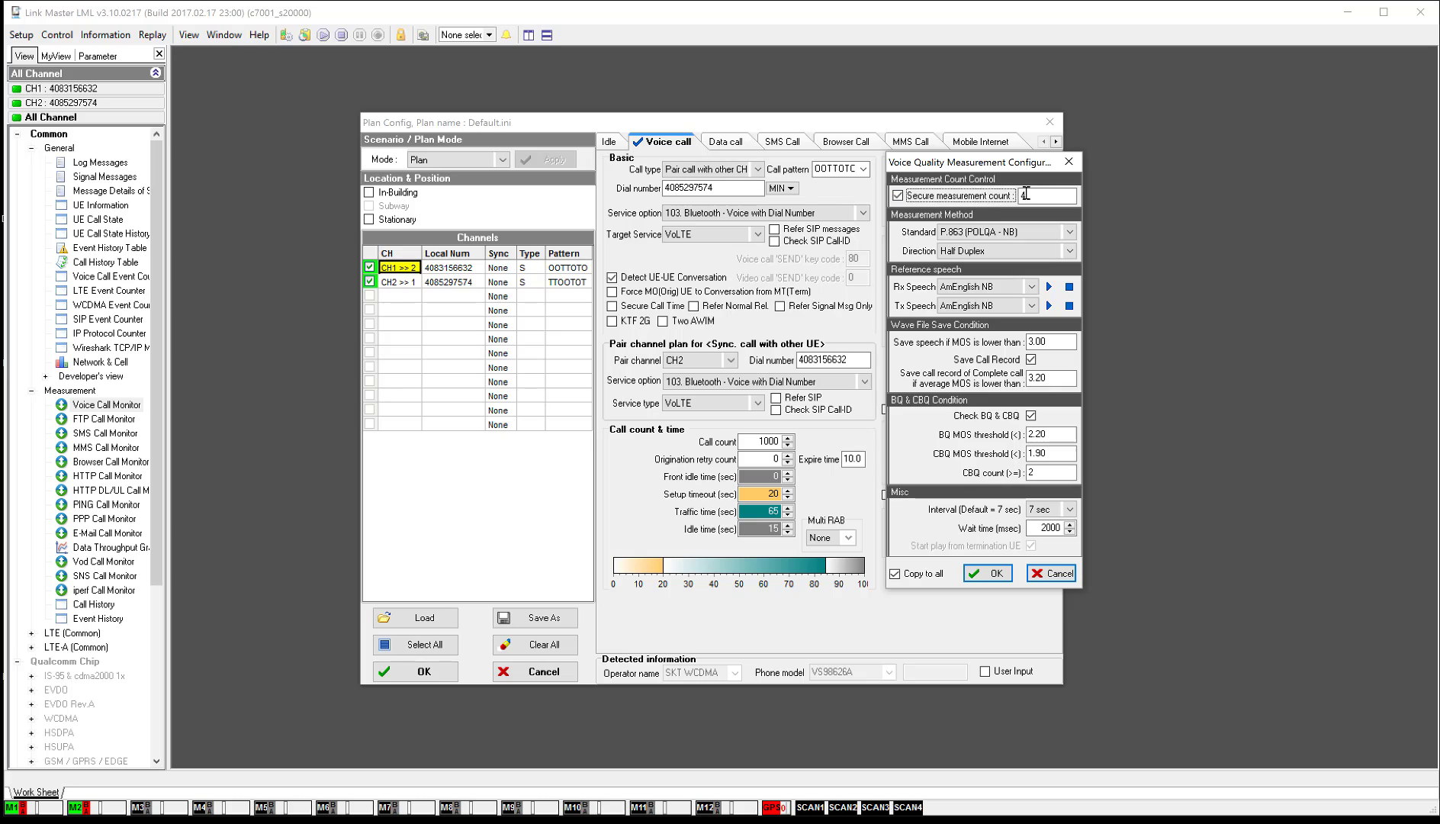
- Turn off the secure measurement count for the voice quality measurement
left_click_drag(1026, 193, 1019, 195)
left_click(898, 196)
left_click(900, 197)
left_click(1025, 196)
double_click(1025, 196)
left_click(920, 198)
- Set the measurement standard to P.863 (POLQA - SWB) and both the Rx and Tx reference speech to AmEnglish WB
left_click(1045, 232)
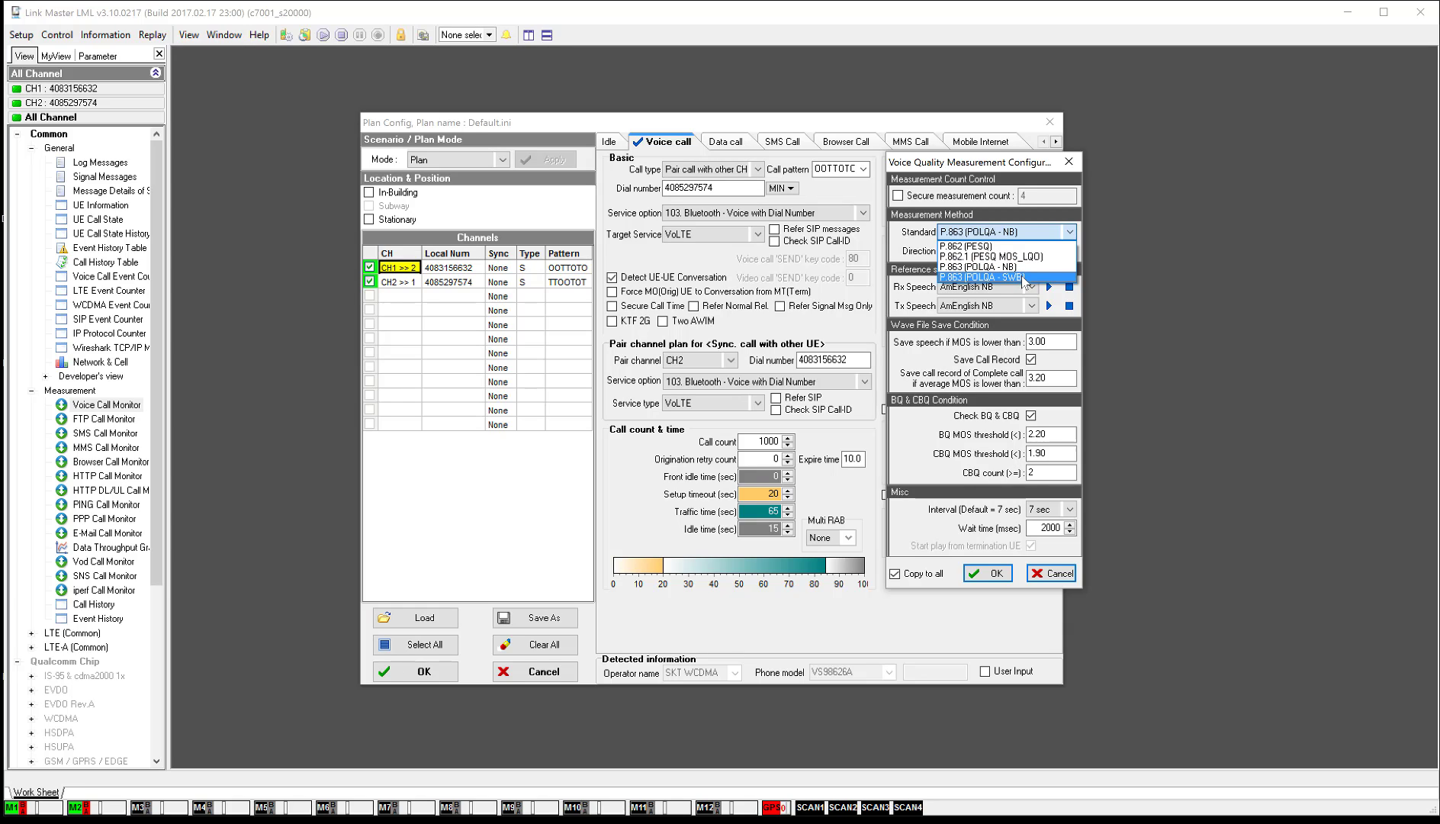
left_click(1026, 276)
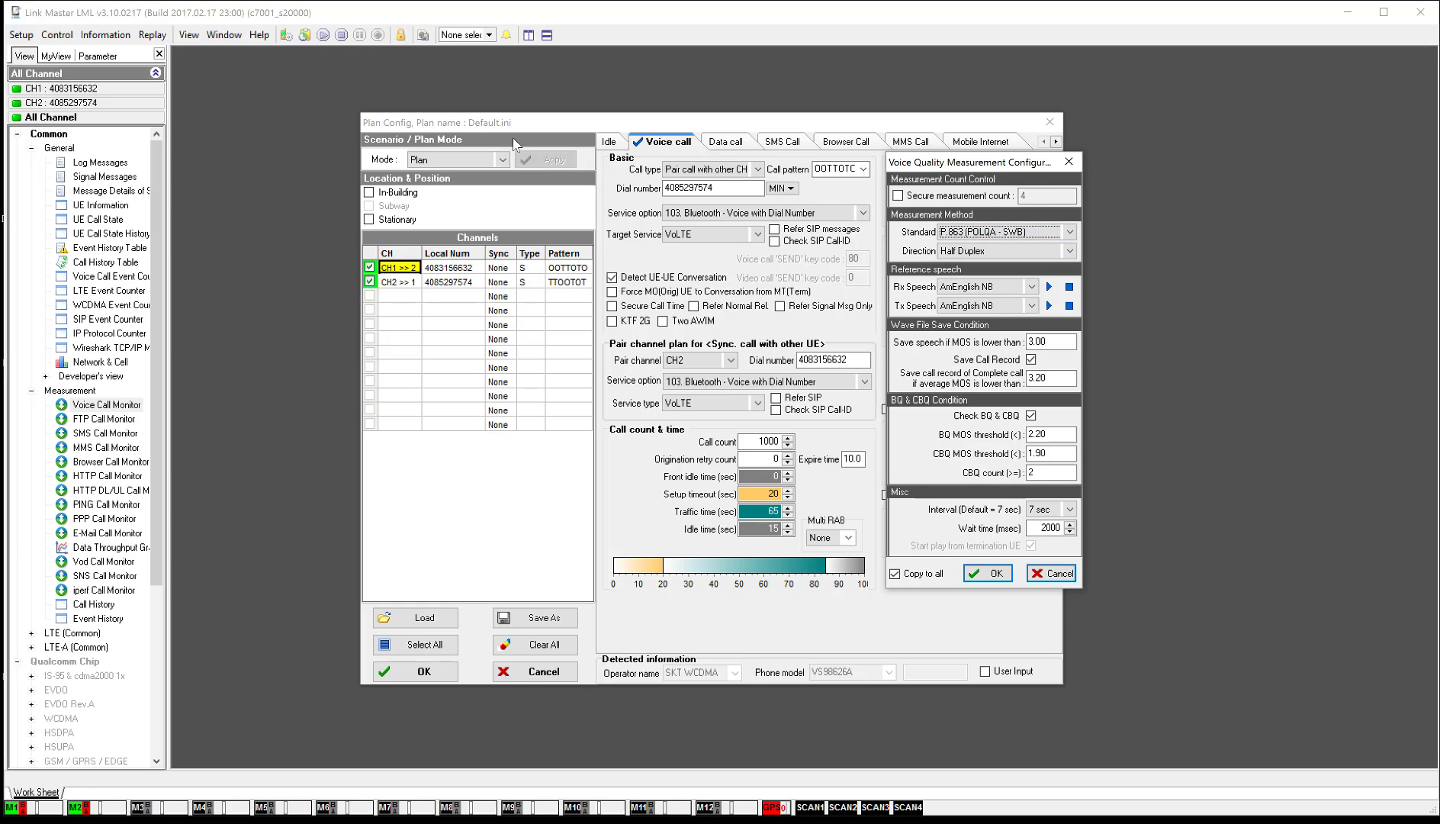
left_click(1033, 288)
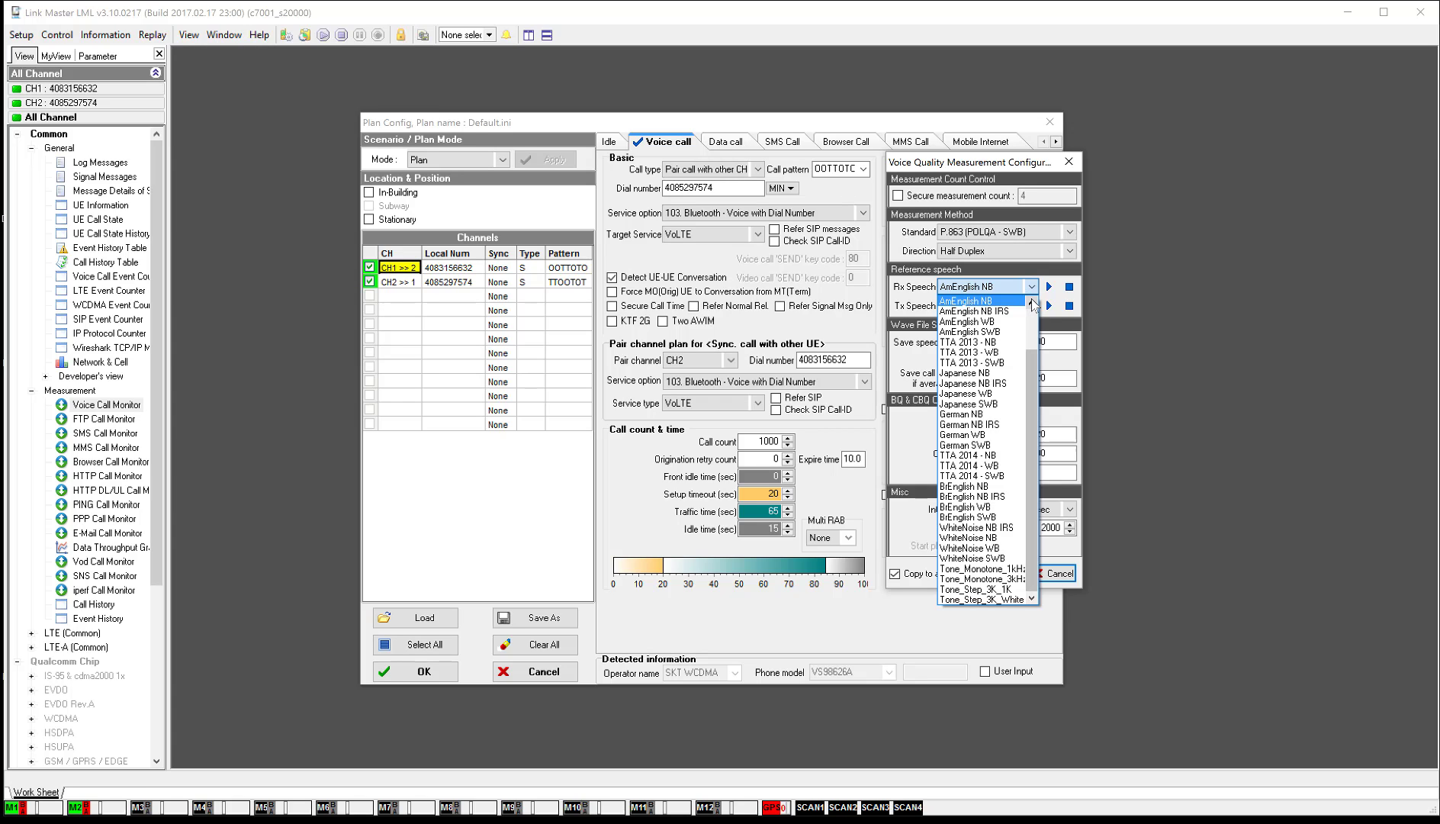
left_click(992, 321)
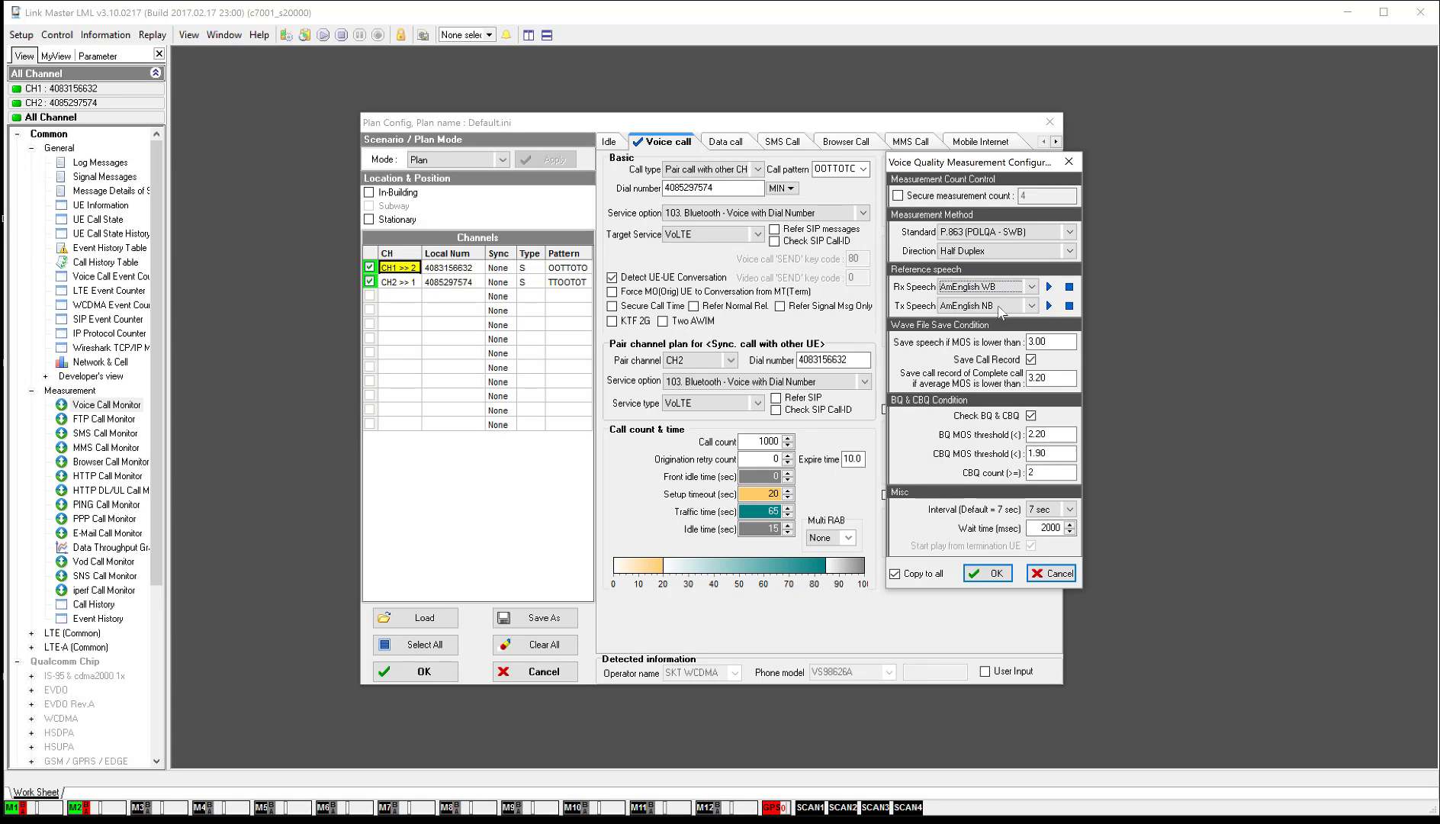
left_click(1032, 306)
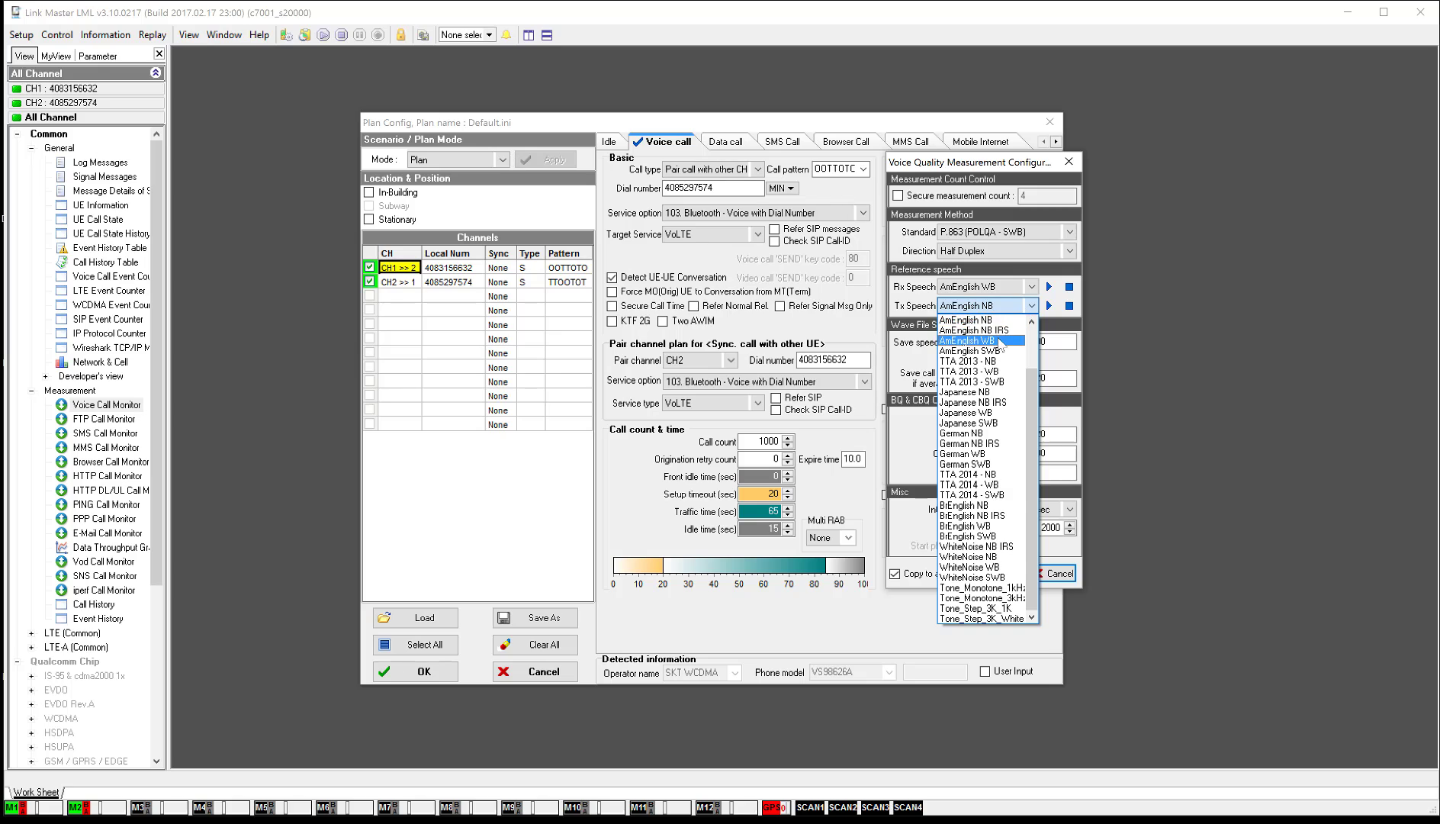
left_click(984, 340)
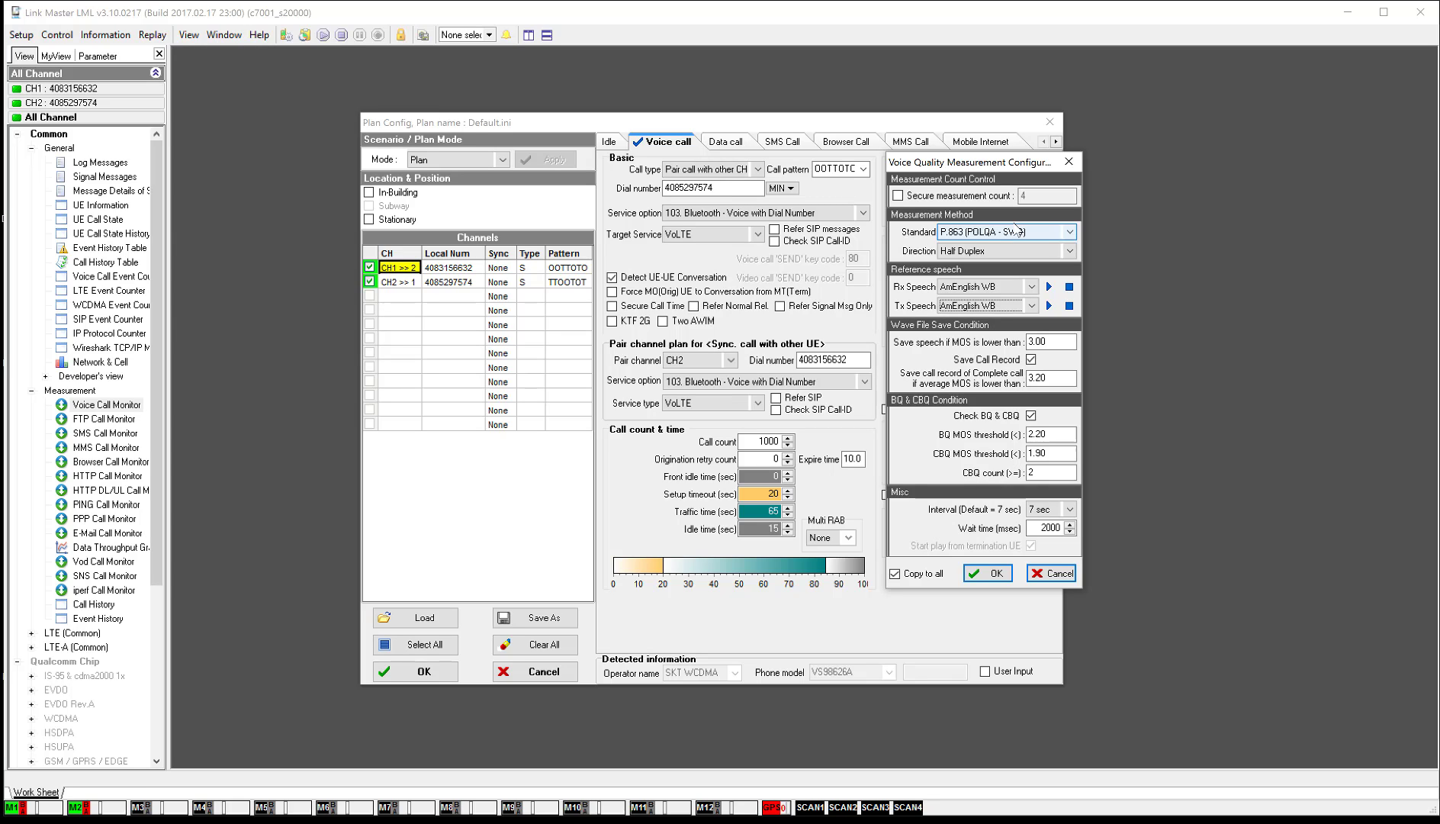
- Set the measurement standard to P.863 (POLQA - NB) and both the Rx and Tx reference speech to AmEnglish NB
left_click(1019, 235)
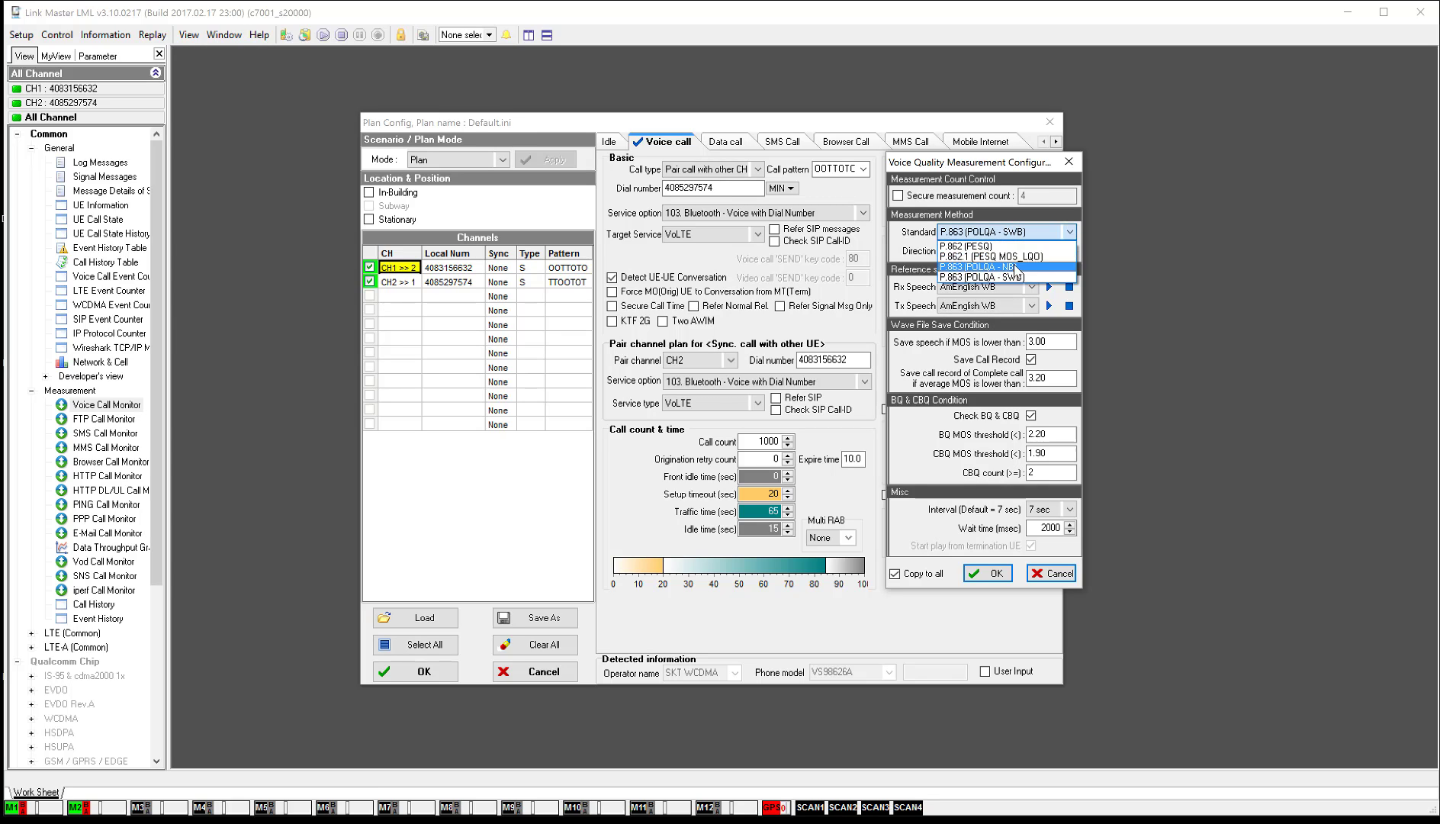
left_click(984, 267)
left_click(1030, 287)
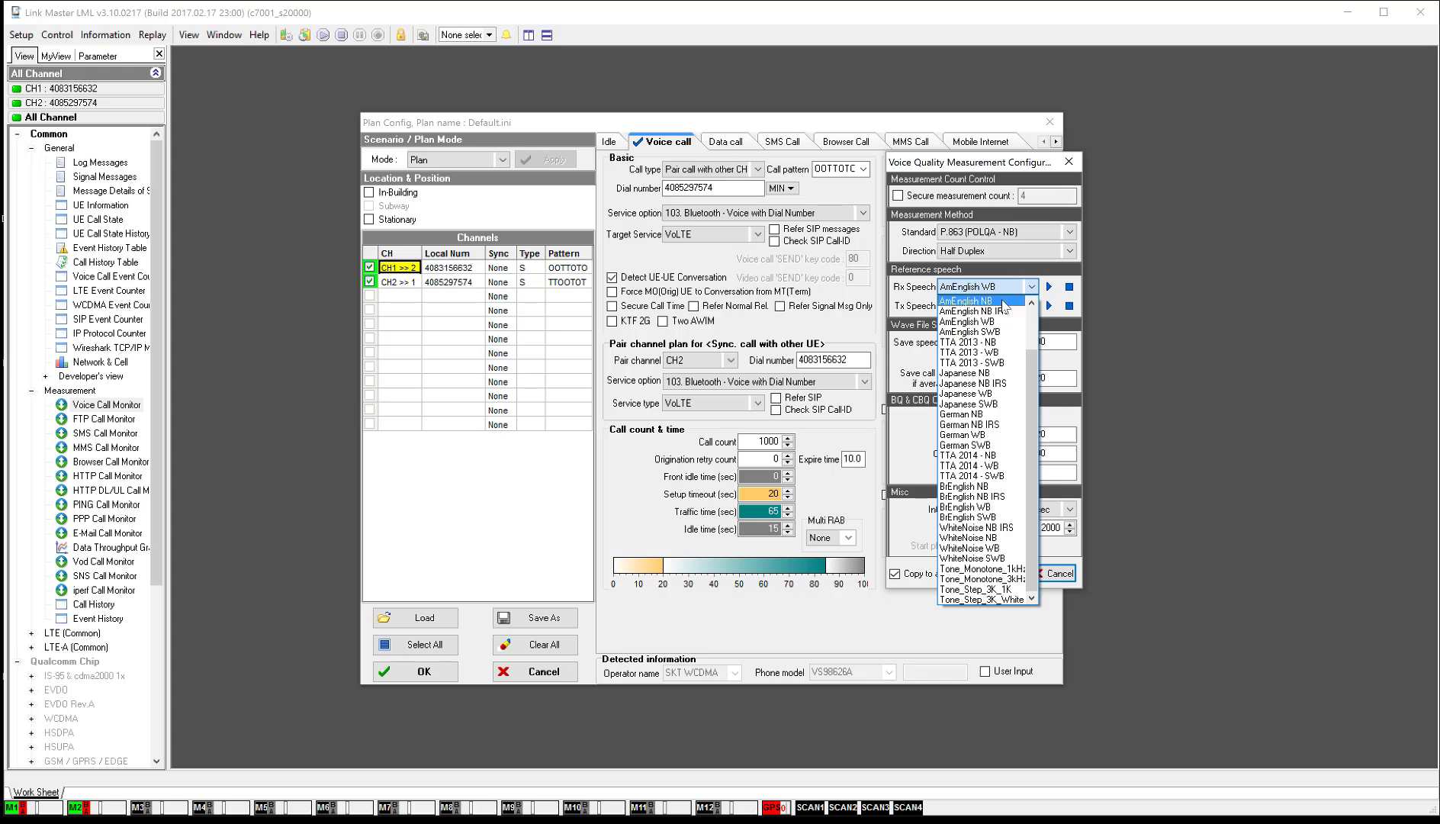
left_click(992, 301)
left_click(1032, 306)
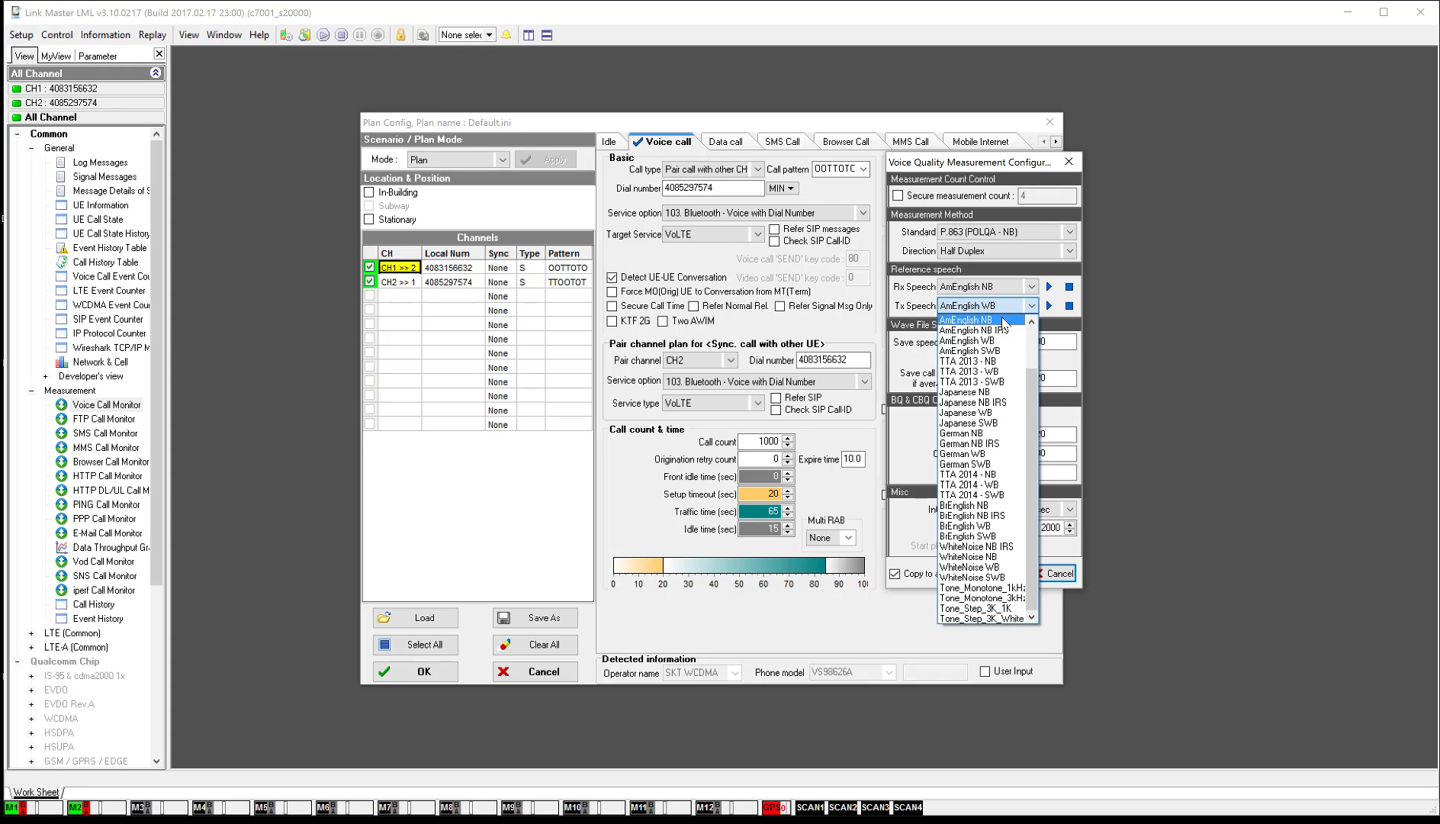
left_click(1011, 318)
- Enter 2.2 as the BQ MOS threshold and accept the voice quality measurement configuration
double_click(1032, 341)
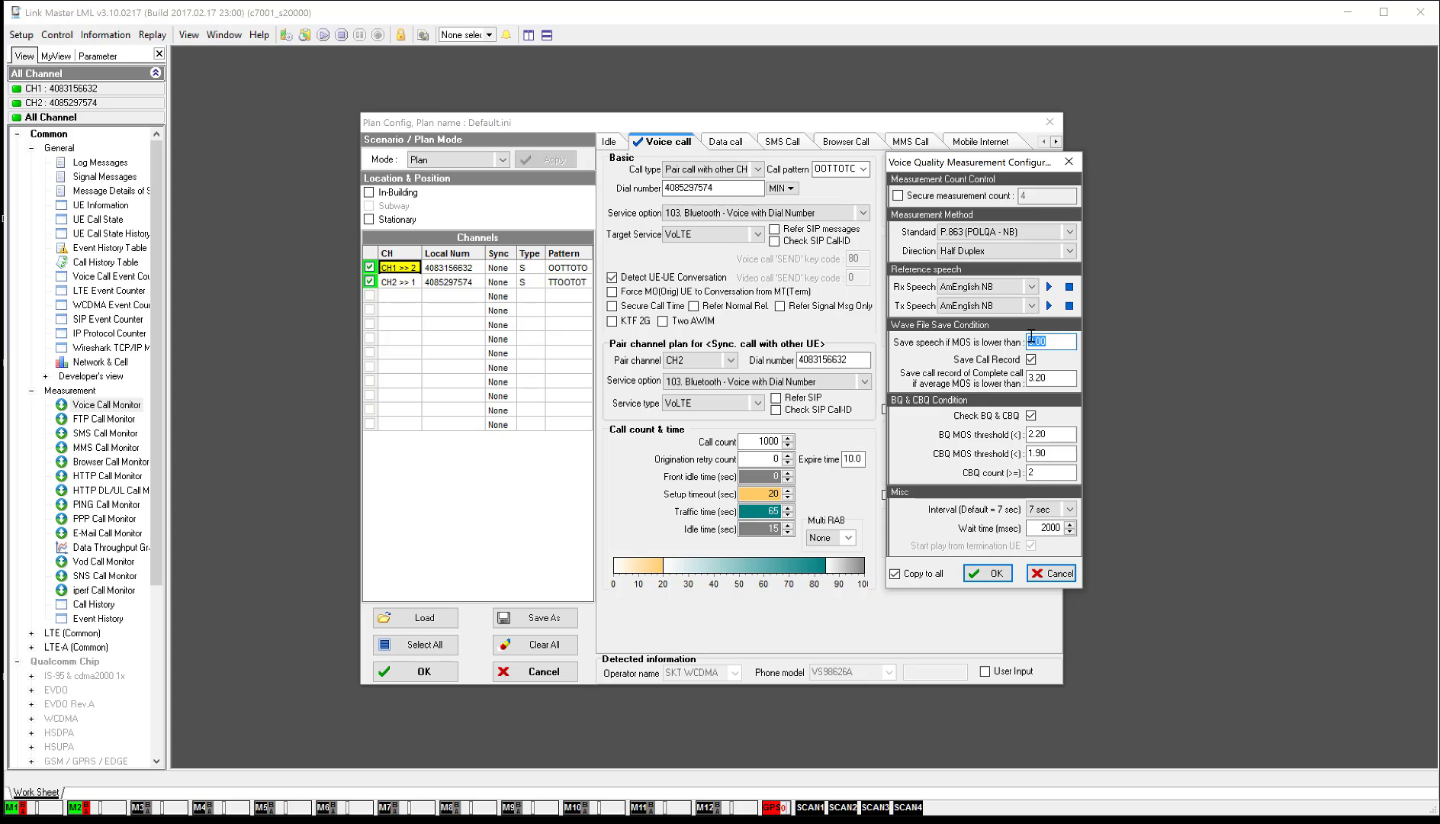
double_click(1029, 379)
left_click_drag(1054, 434, 1028, 432)
type("3.")
key("BackSpace")
key("BackSpace")
type("2.2")
left_click_drag(1050, 454, 1031, 453)
left_click_drag(1047, 472, 1027, 474)
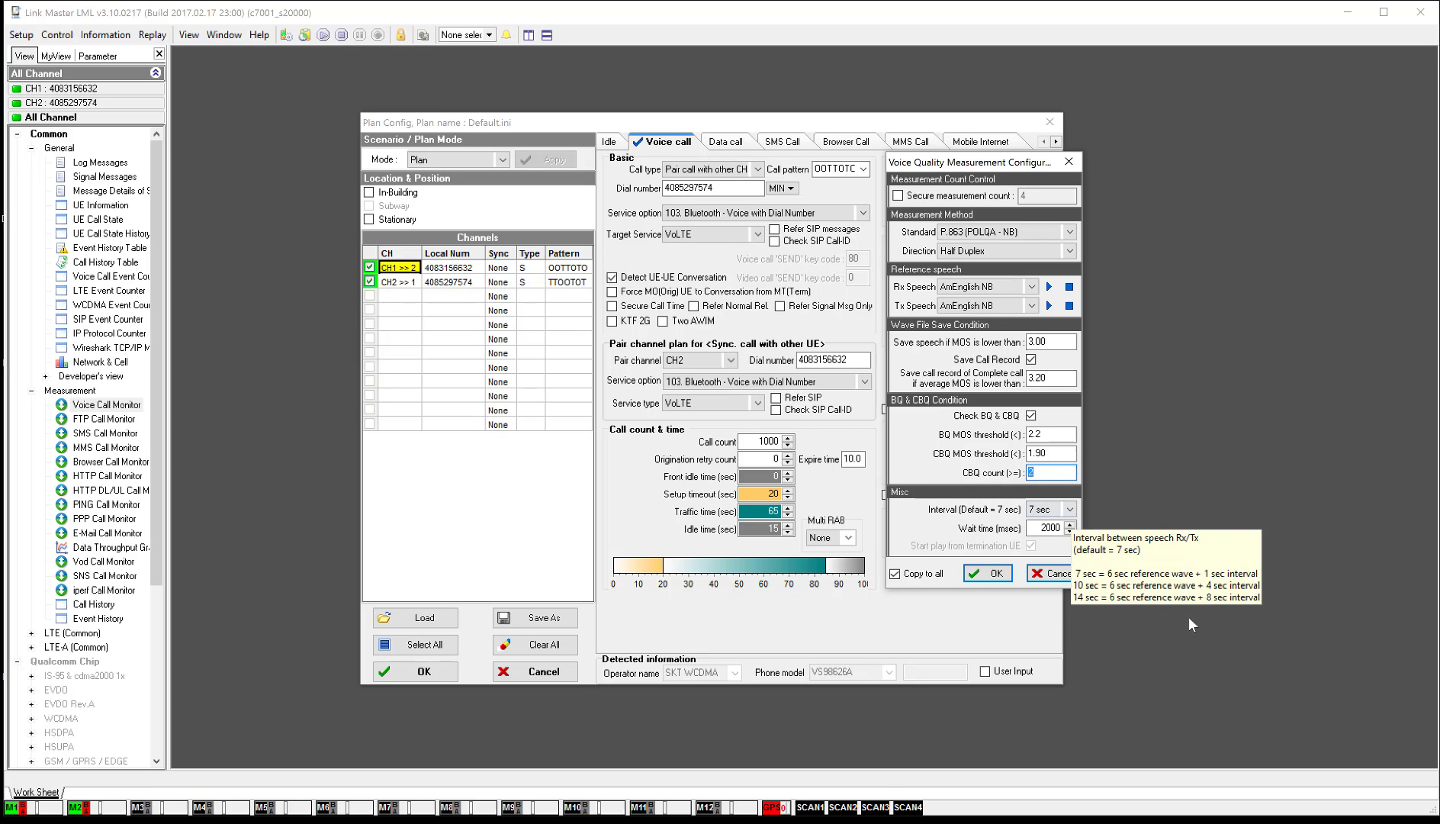
left_click(1000, 572)
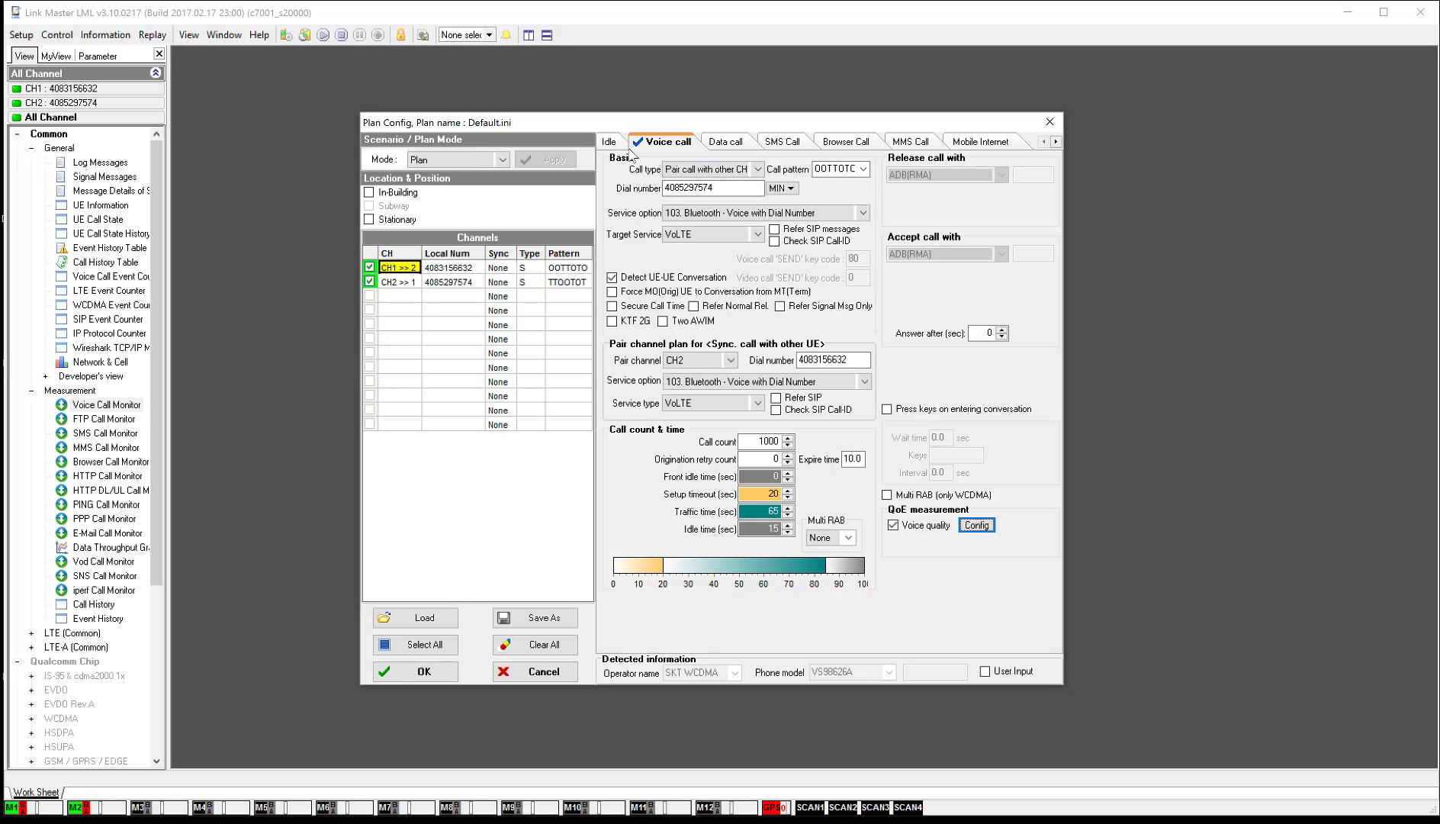
left_click(416, 671)
- Examine the Idle, Data call and SMS Call plan settings for CH1, including the HTTP and PING data call types
left_click(616, 142)
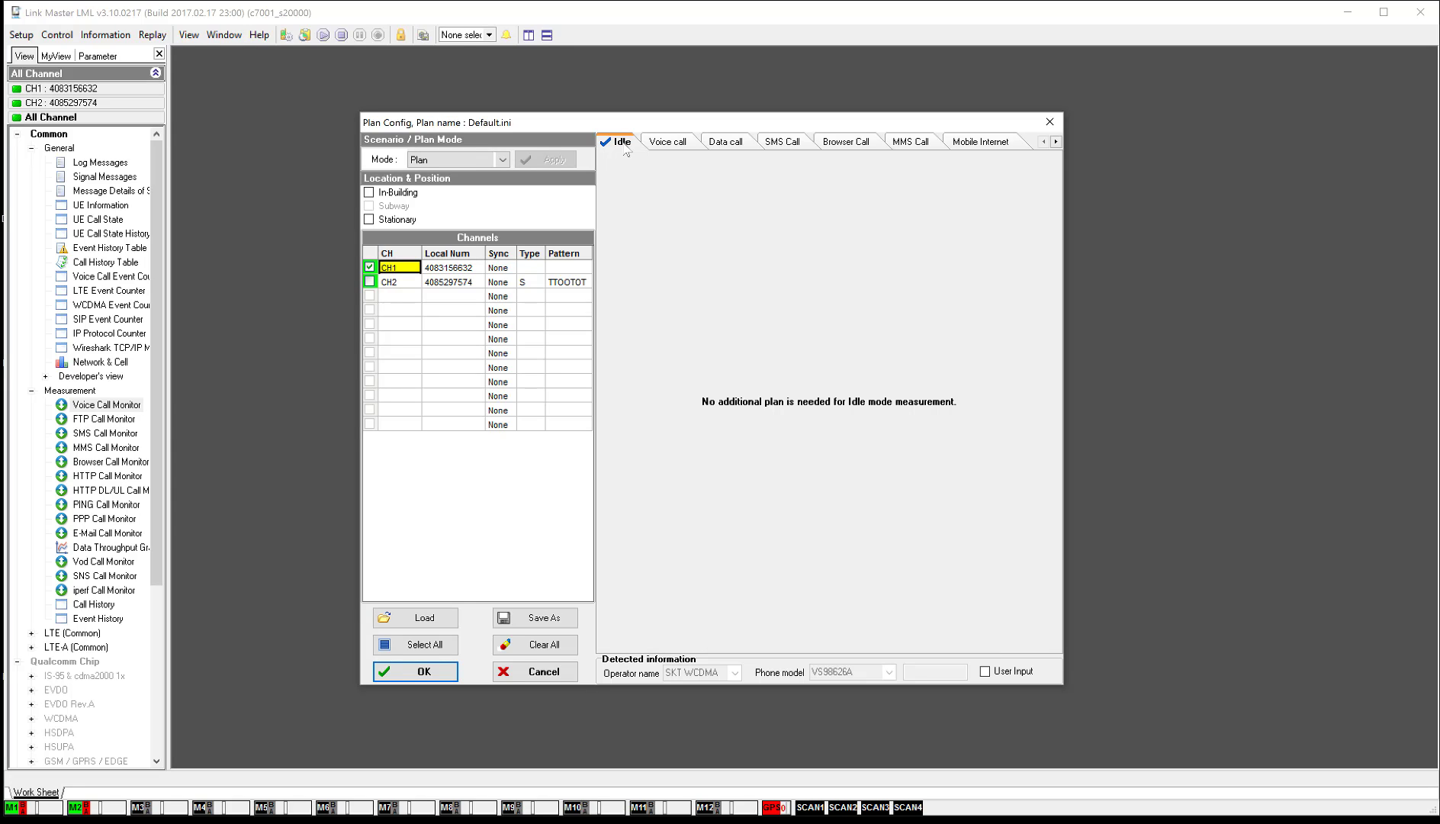
left_click(726, 142)
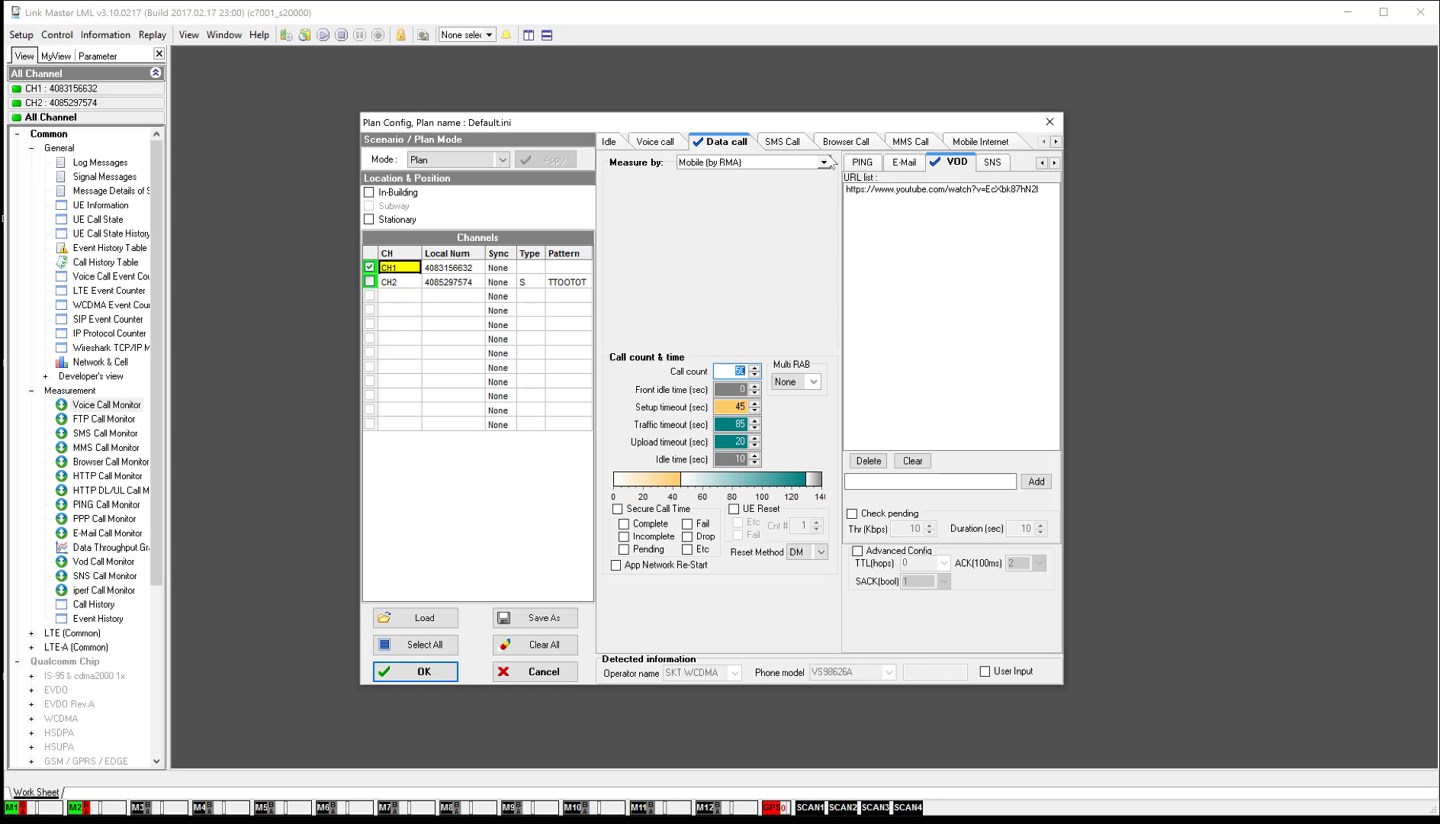
left_click(1042, 163)
left_click(1041, 163)
left_click(1041, 162)
left_click(1041, 162)
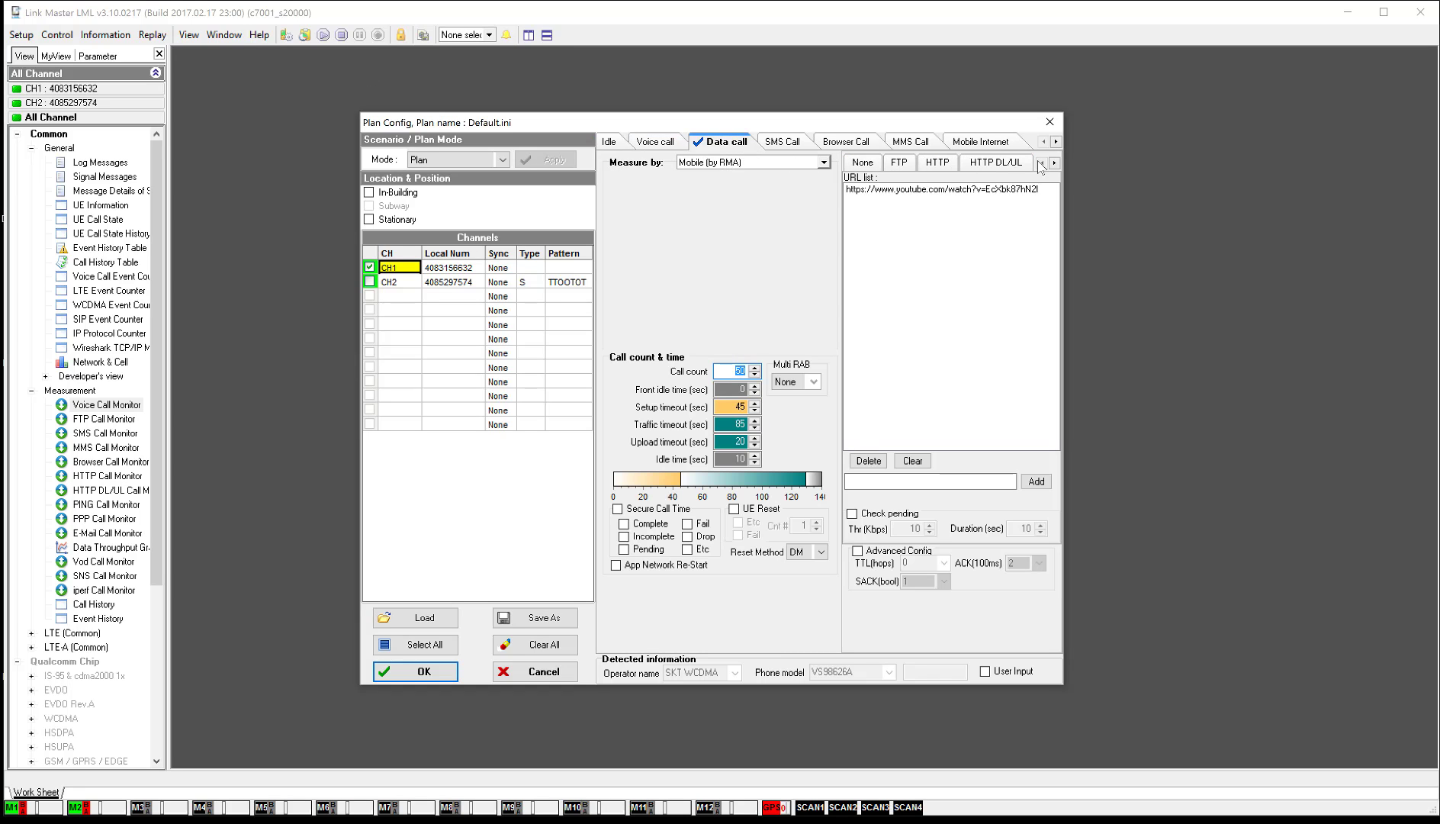
left_click(899, 163)
left_click(952, 170)
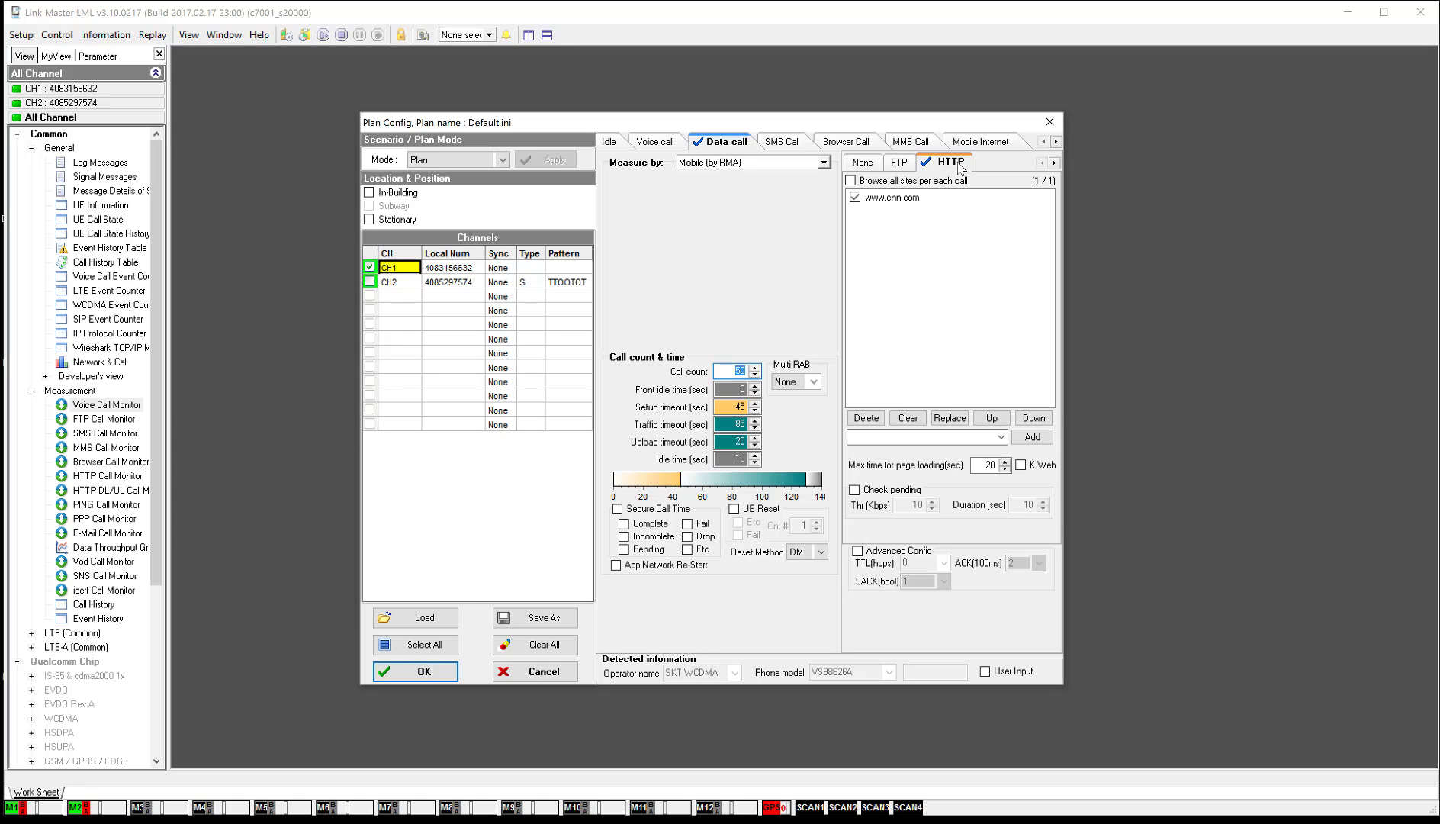
left_click(1057, 166)
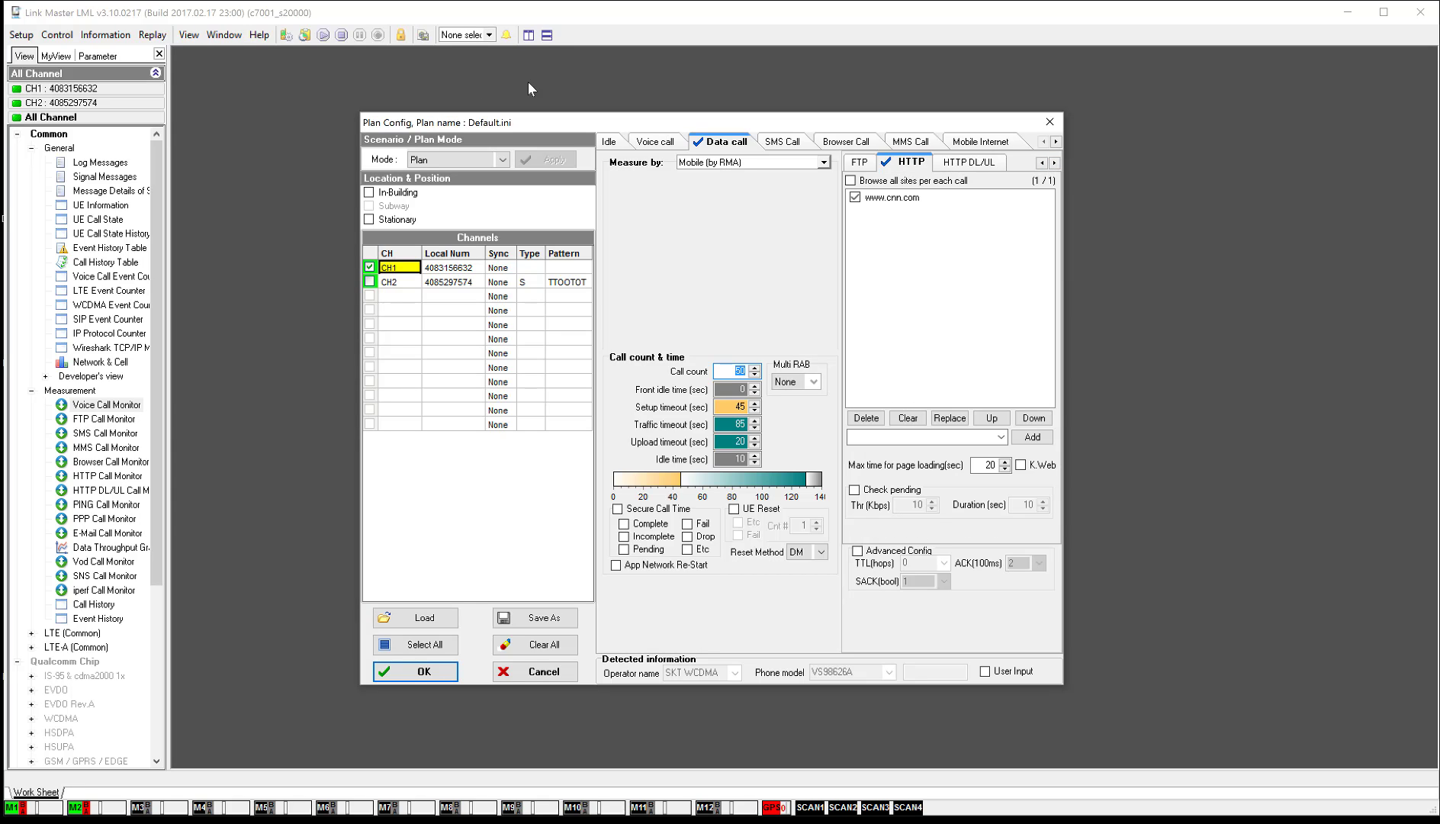
left_click(1056, 167)
left_click(992, 162)
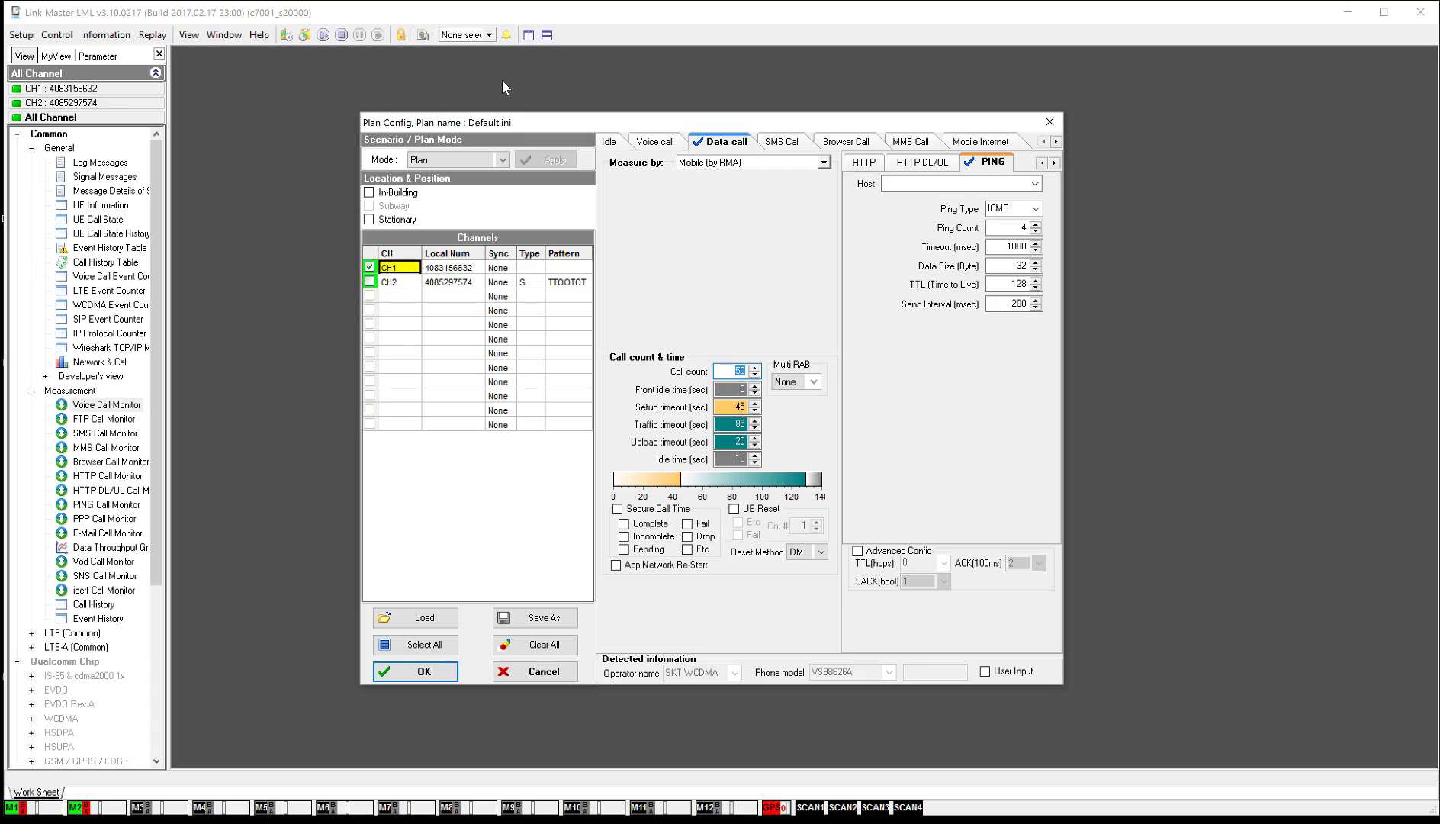
left_click(781, 145)
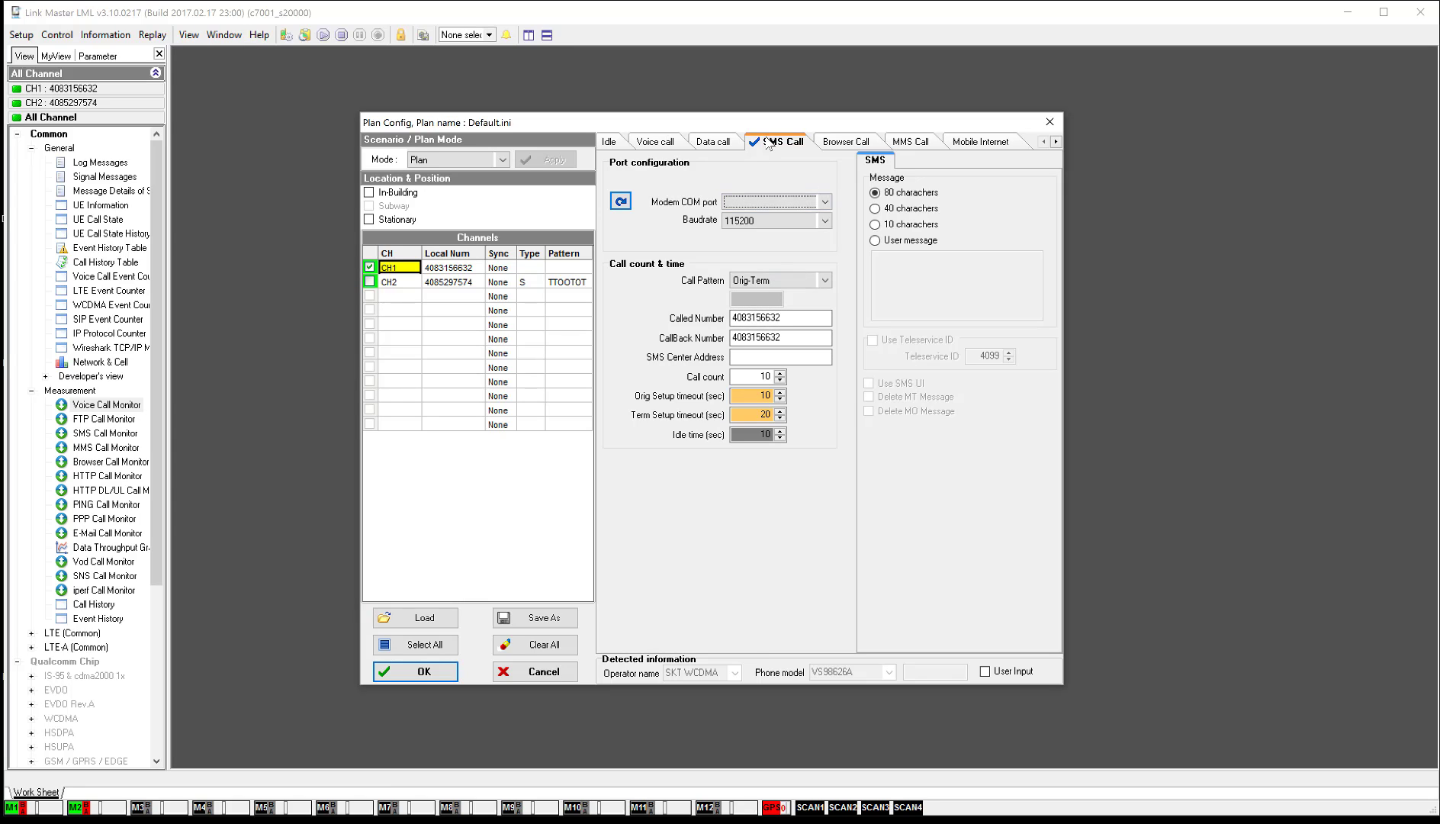
- Return CH1 to the voice call plan, pair it with CH2 using service option 103. Bluetooth - Voice with Dial Number, and confirm the plan
left_click(676, 142)
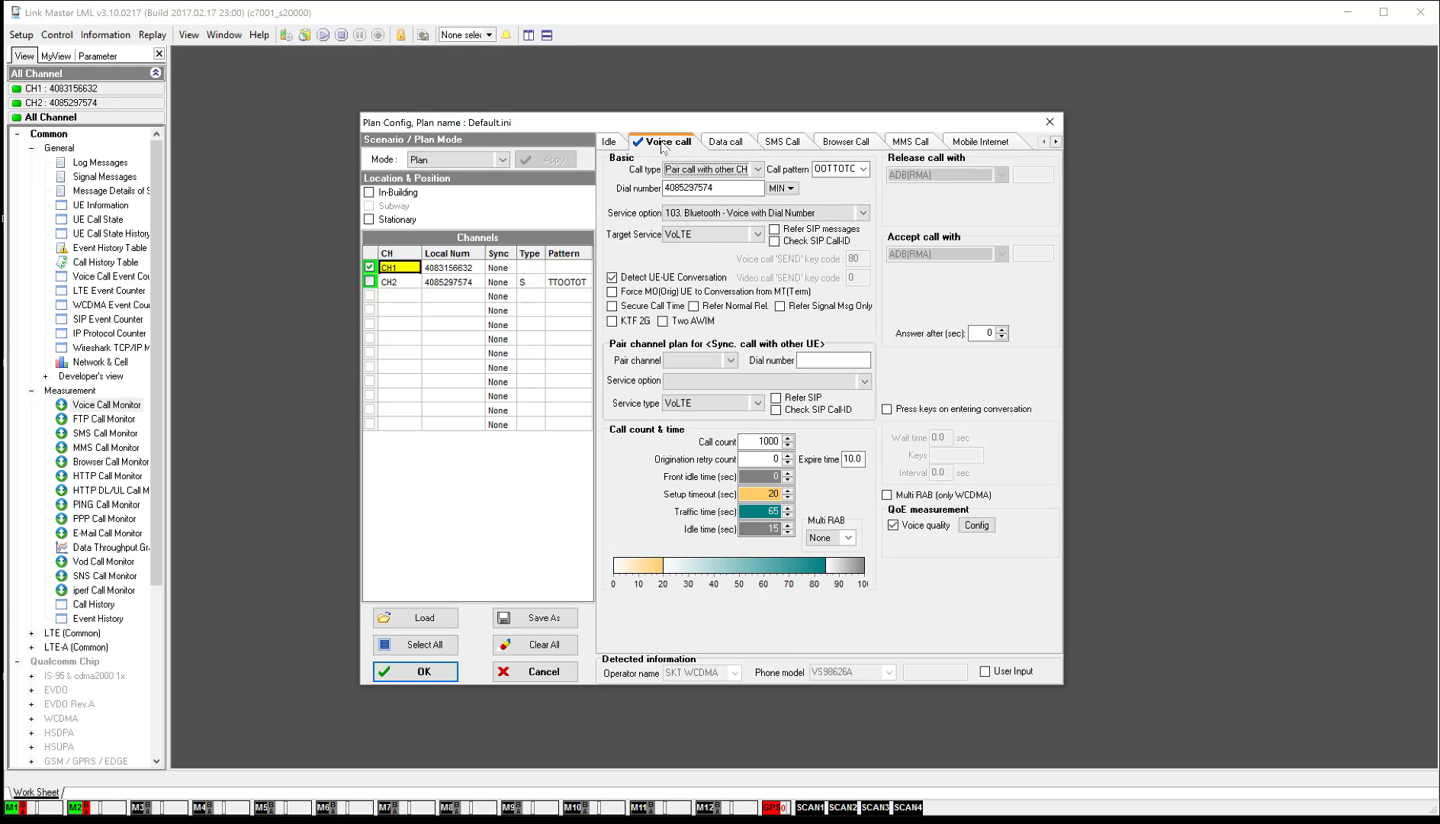
left_click(730, 360)
left_click(719, 379)
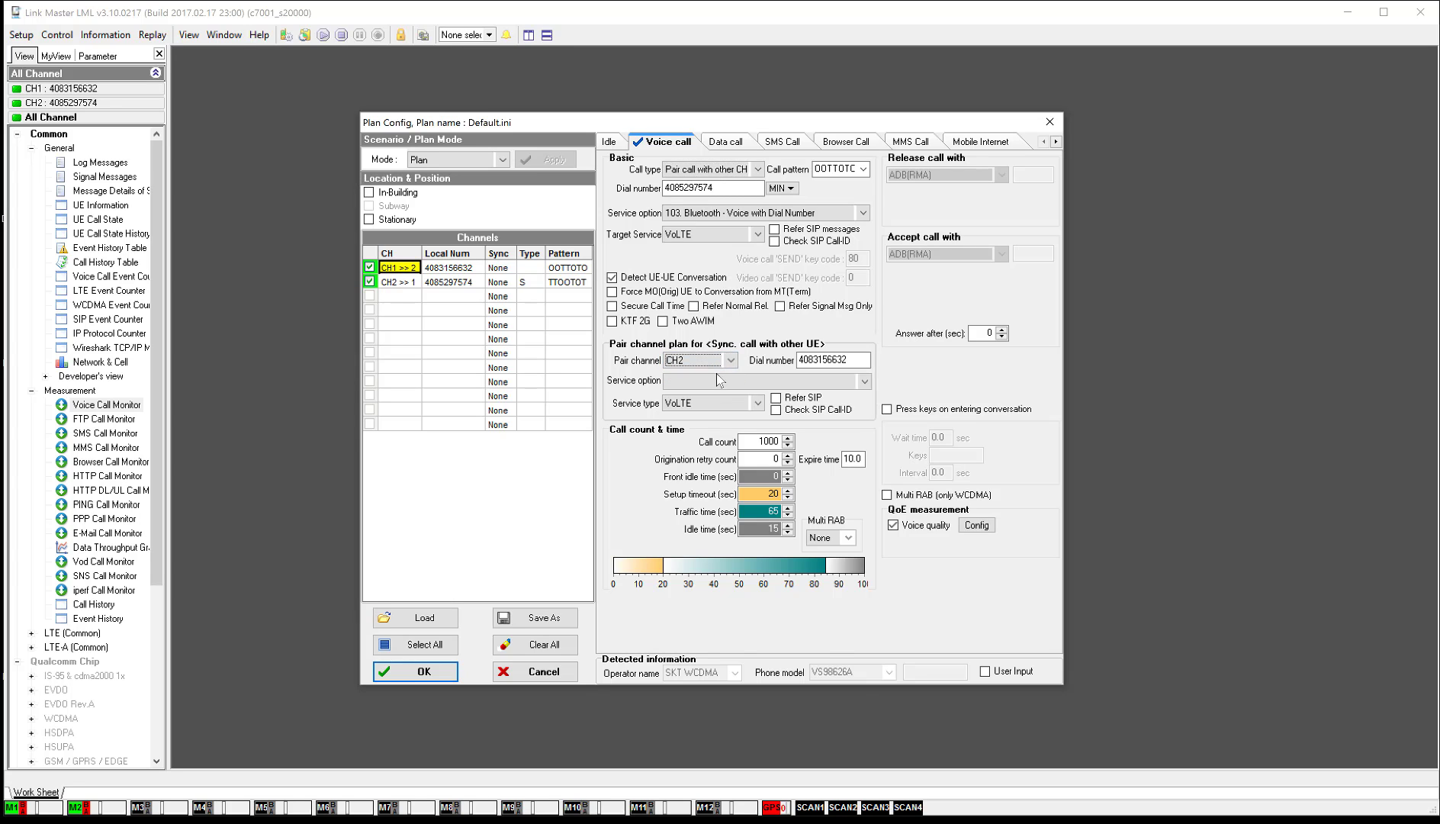
left_click(728, 380)
left_click(727, 420)
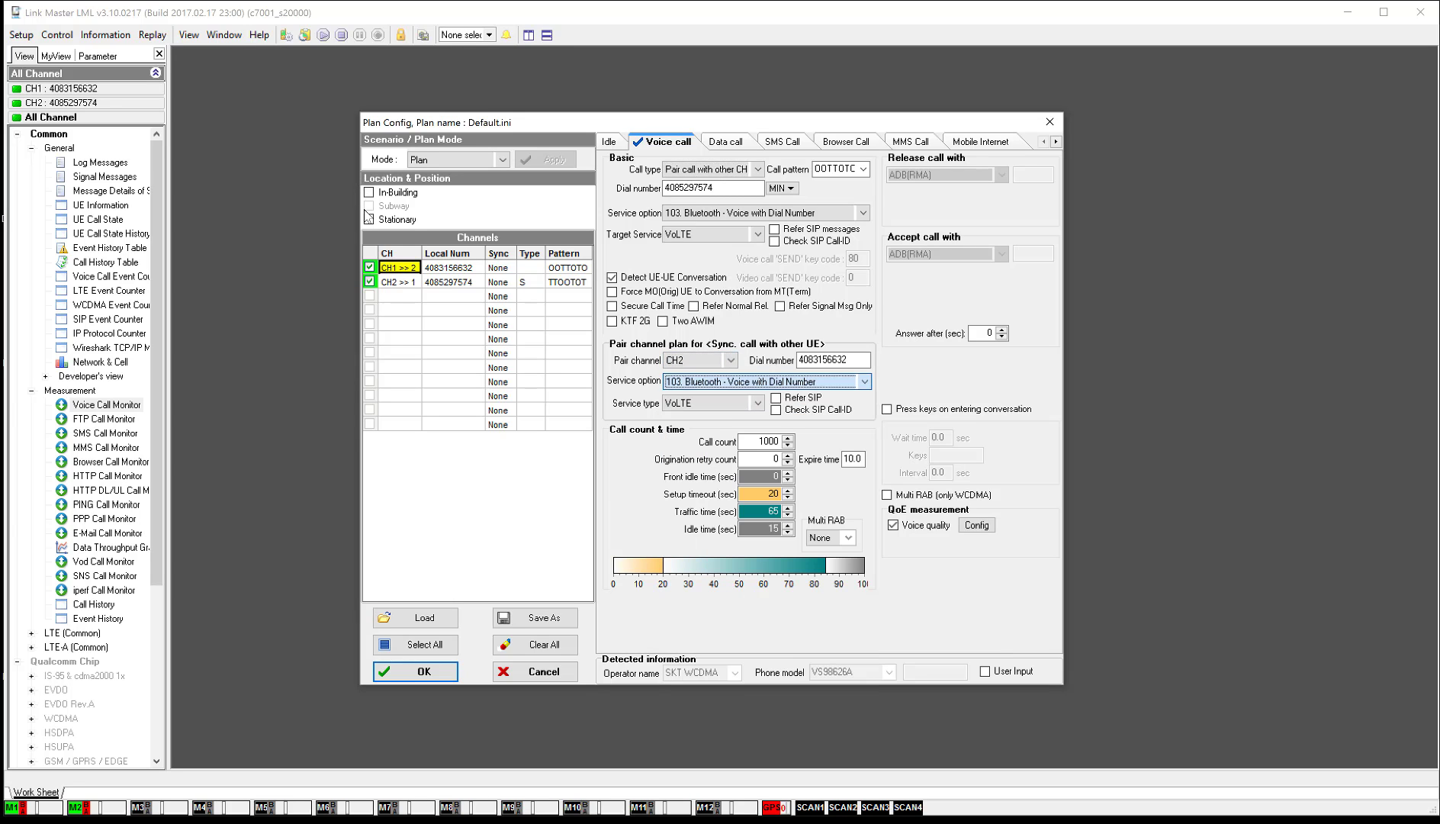
left_click(438, 670)
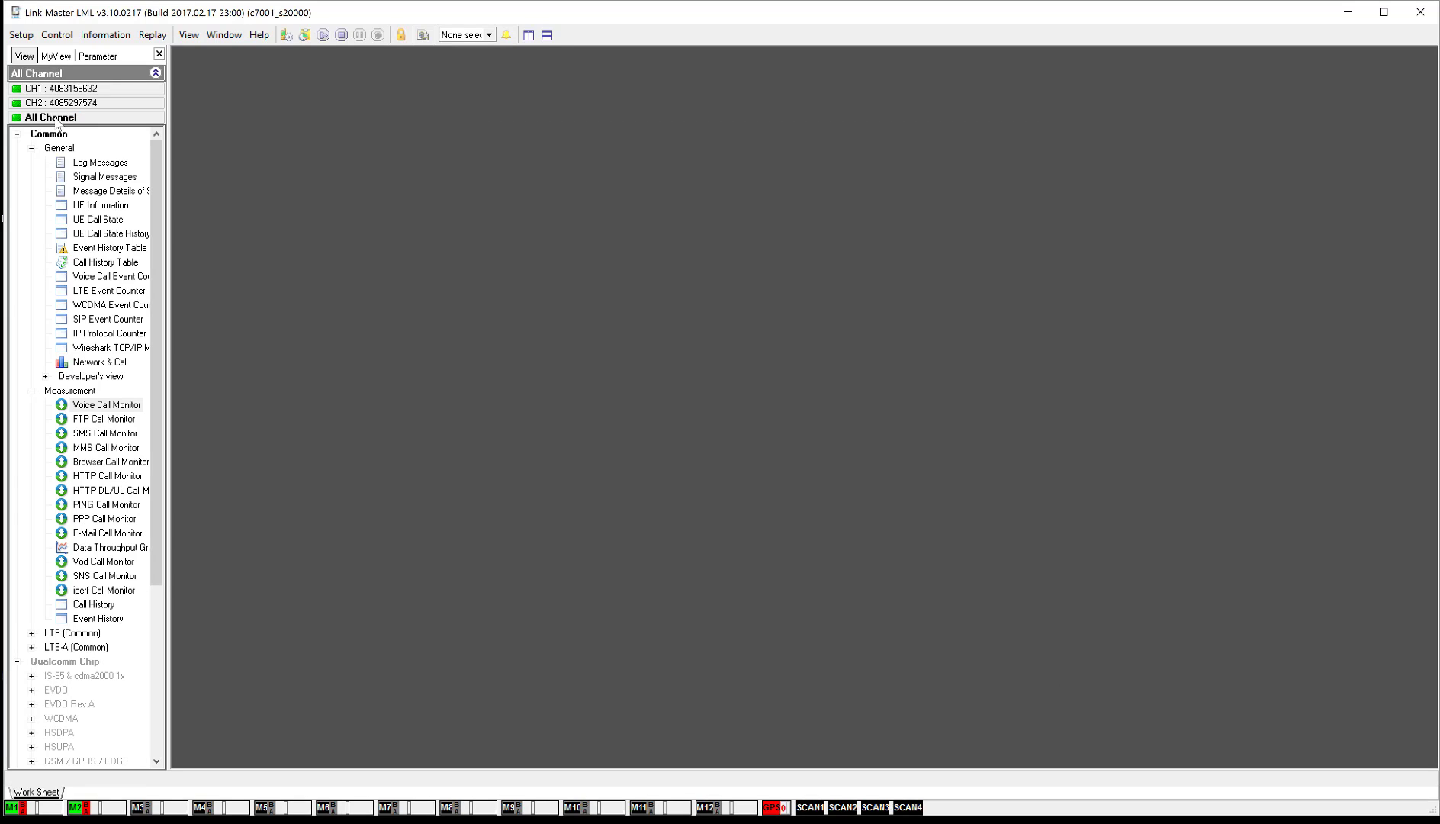
- Open the Voice Call Monitor for all channels and the Voice Quality Monitor
left_click(109, 409)
double_click(110, 409)
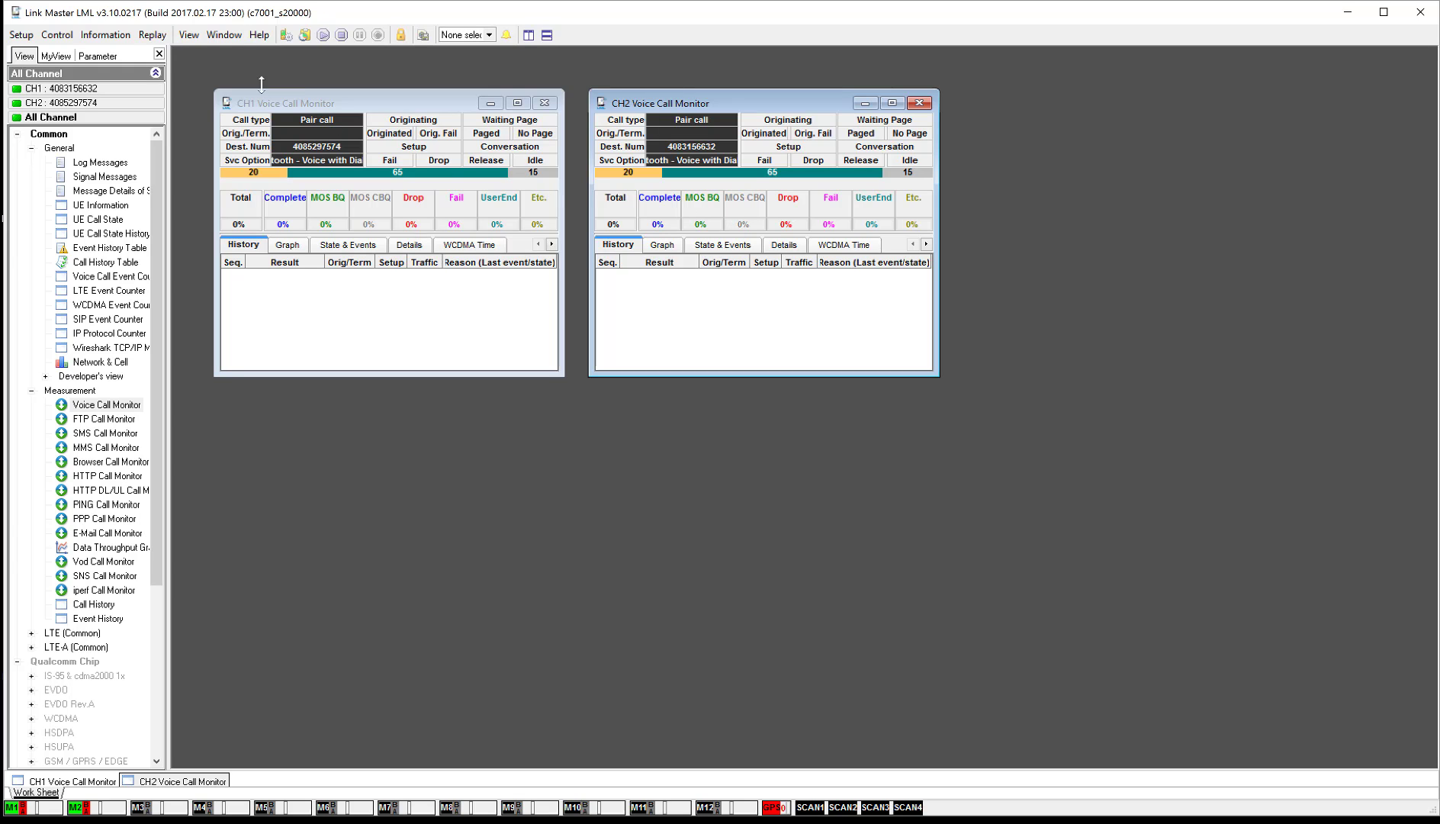
left_click(107, 32)
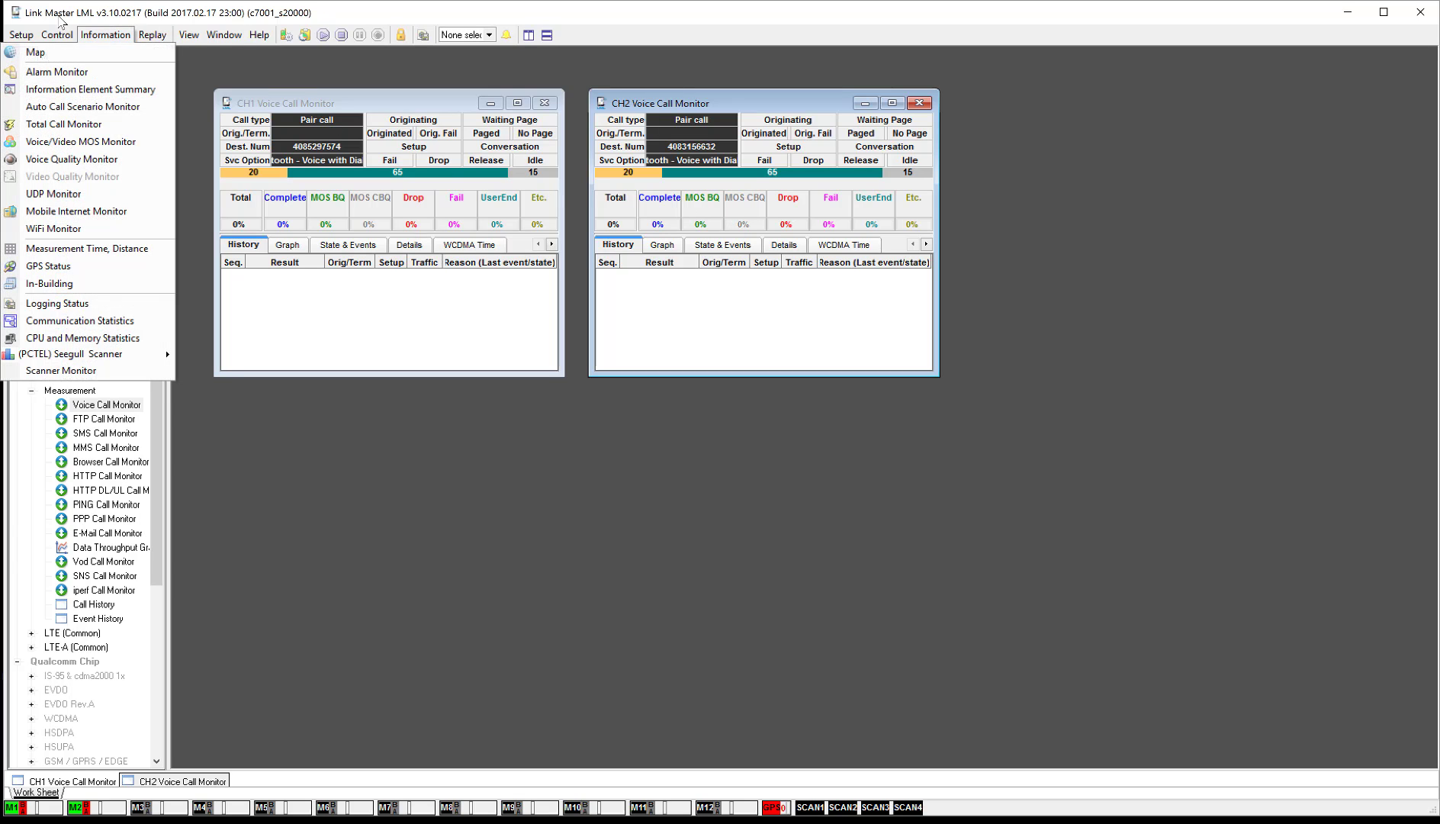
left_click(103, 158)
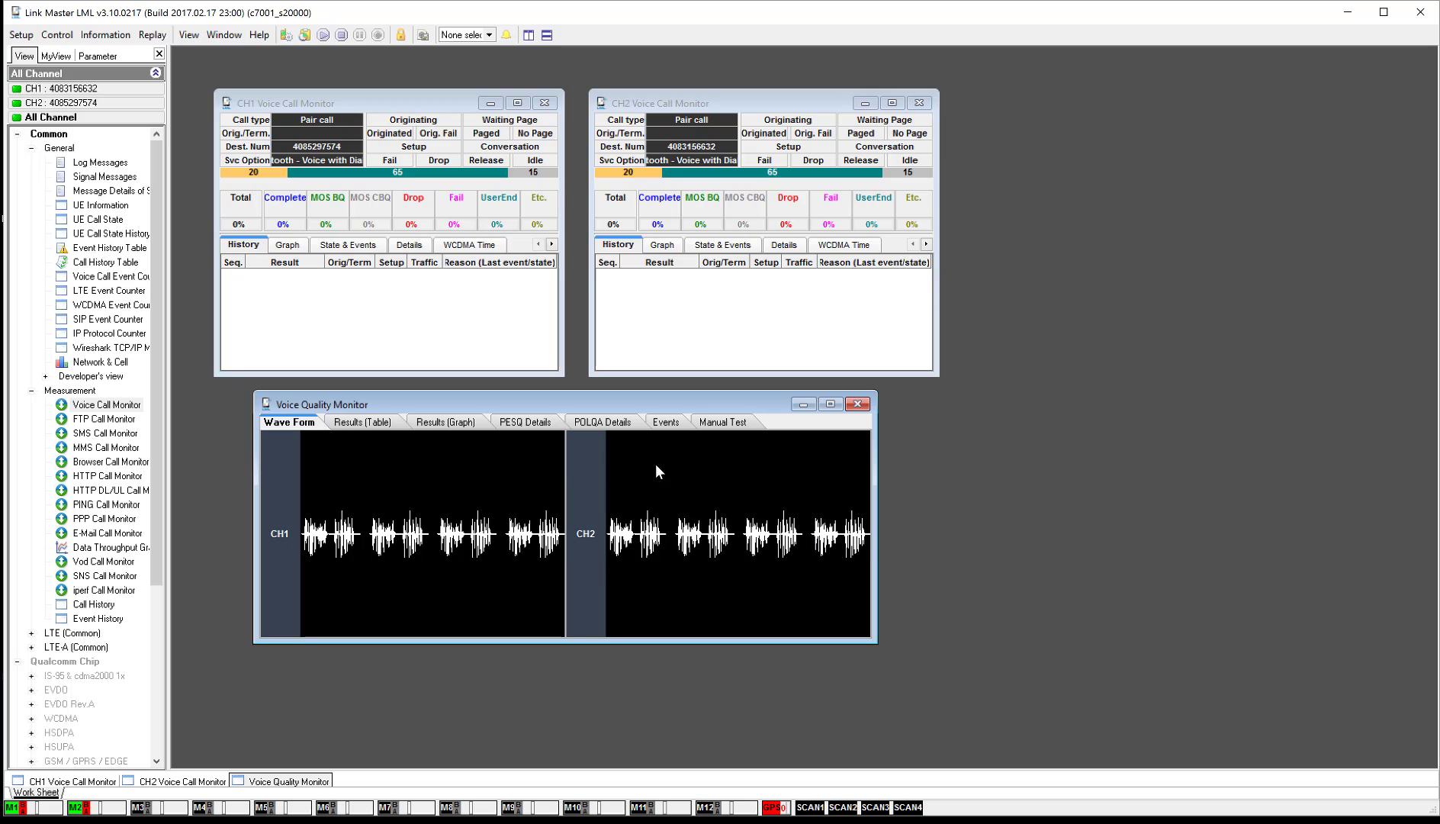